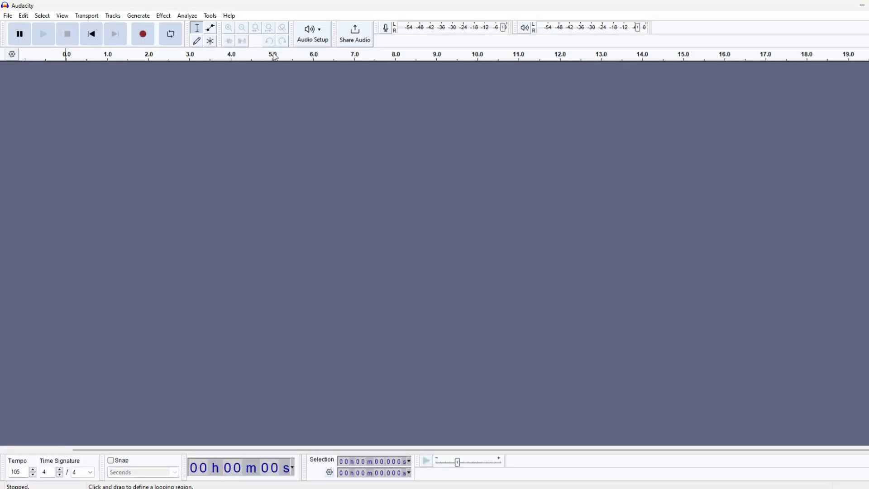
- Review the Audio Setup recording device options, then check the timeline display options
{"action": "left_click", "coordinate": [318, 38]}
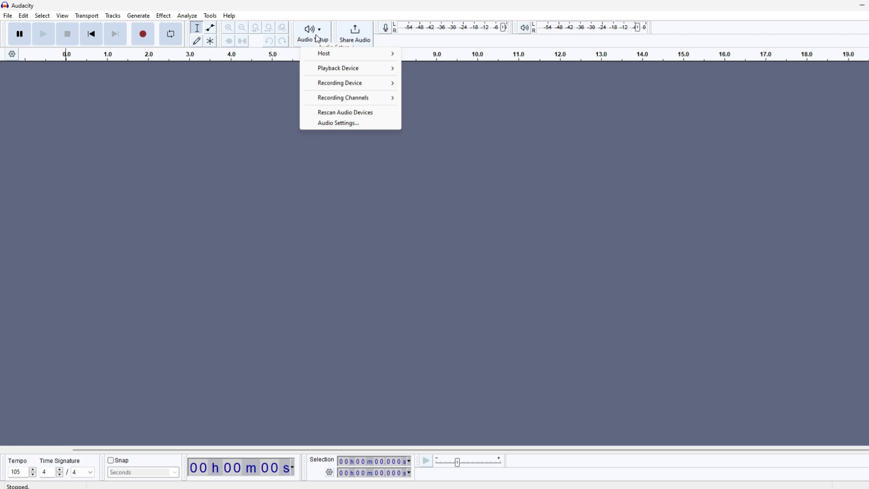
{"action": "mouse_move", "coordinate": [331, 74]}
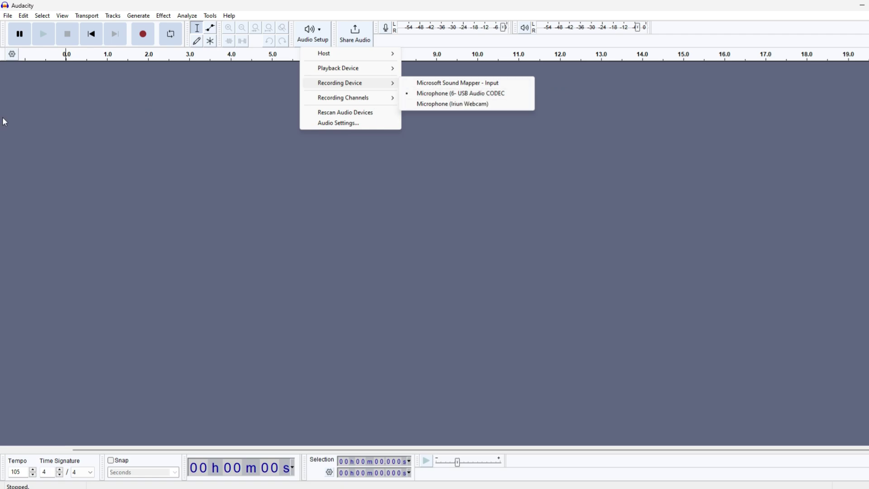
{"action": "left_click", "coordinate": [102, 109]}
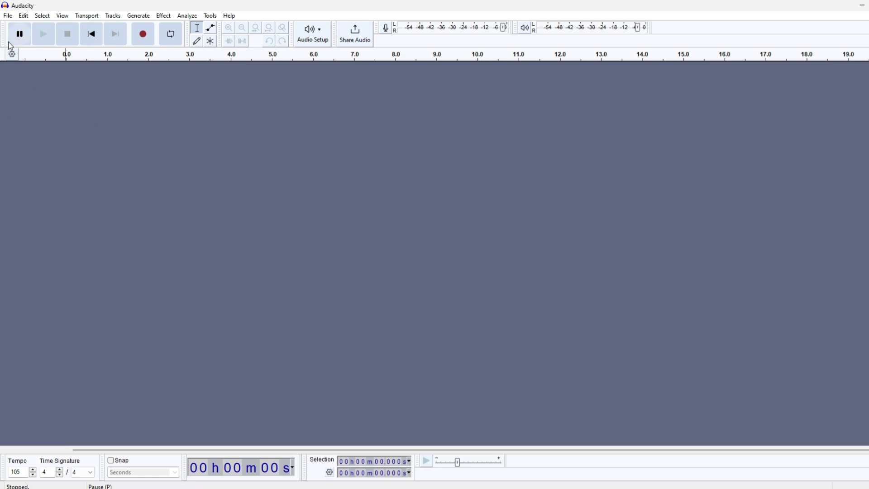
{"action": "left_click", "coordinate": [12, 56]}
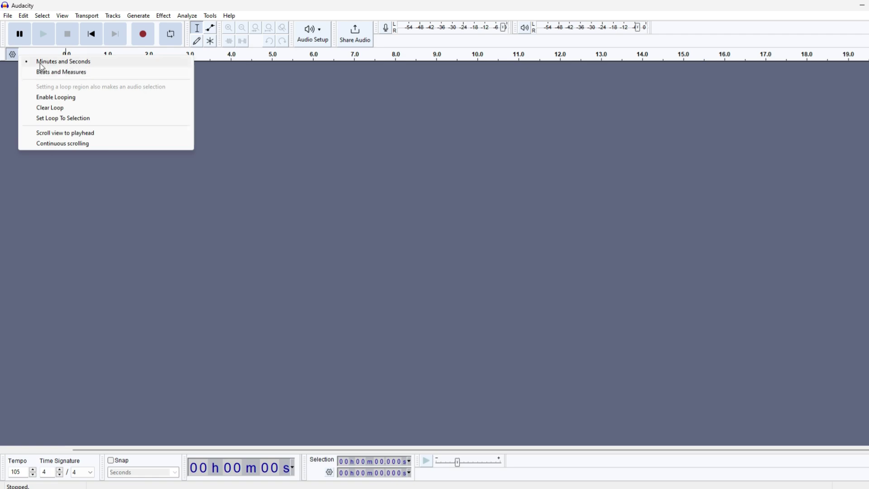
{"action": "left_click", "coordinate": [12, 55]}
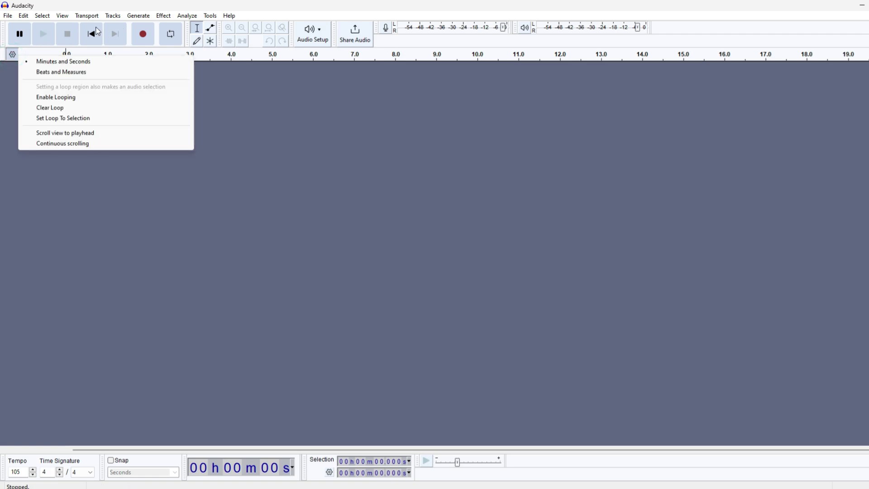
- Set the interface theme to Light in Preferences
{"action": "left_click", "coordinate": [23, 15]}
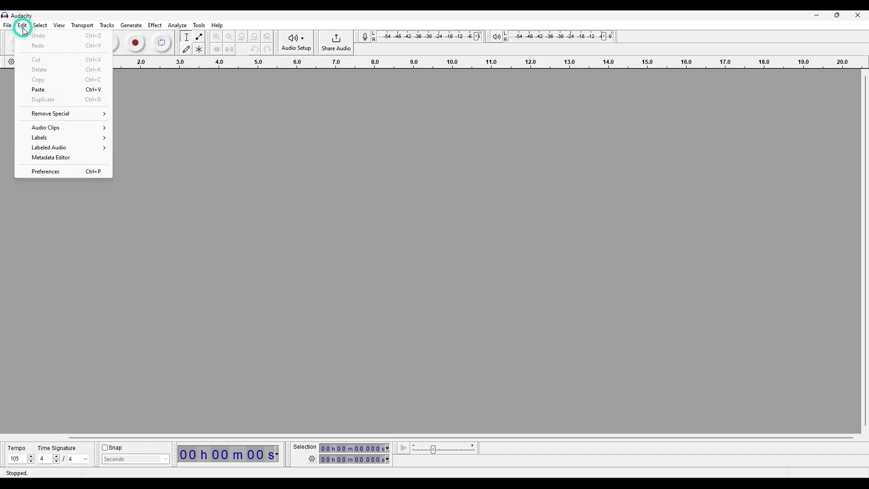
{"action": "left_click", "coordinate": [49, 174]}
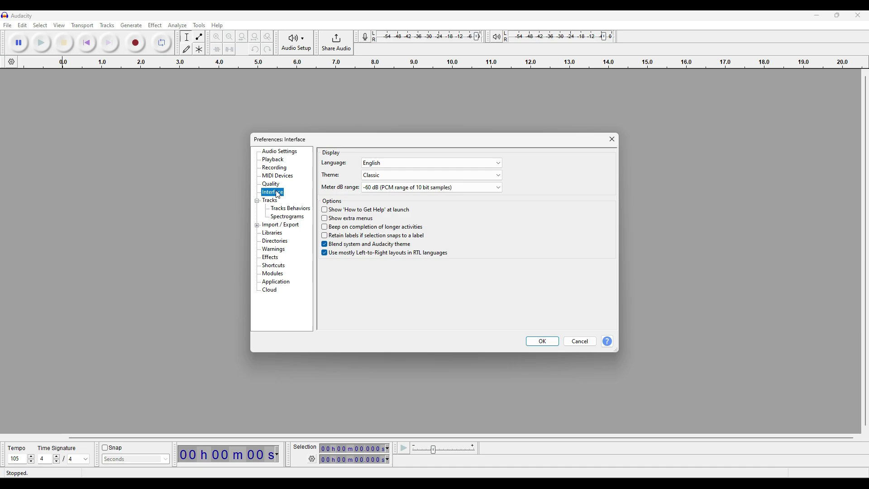
{"action": "left_click", "coordinate": [375, 176]}
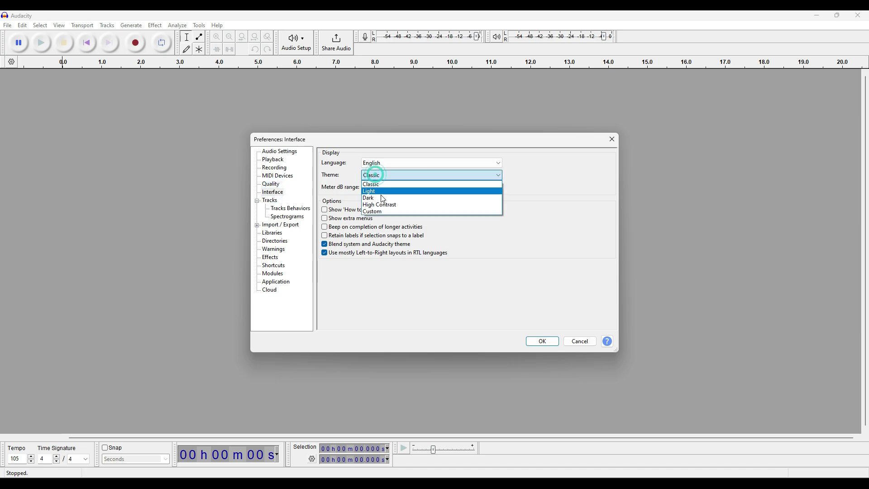
{"action": "left_click", "coordinate": [380, 191]}
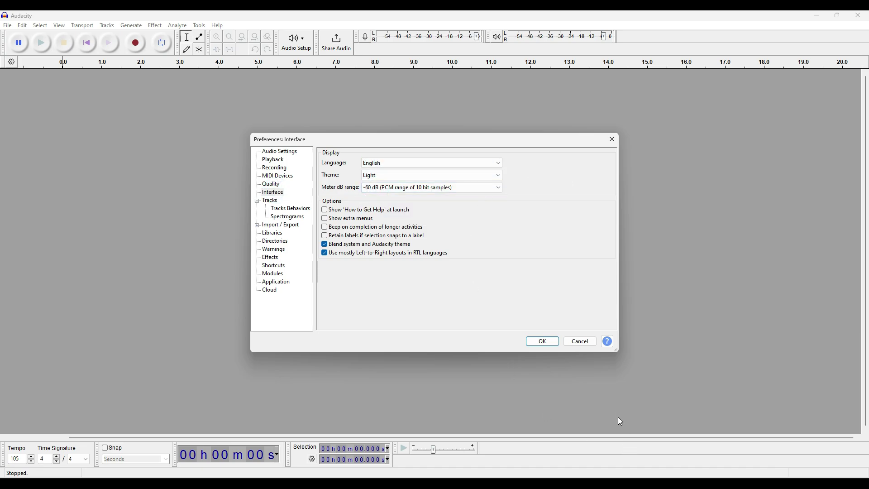
{"action": "left_click", "coordinate": [540, 343]}
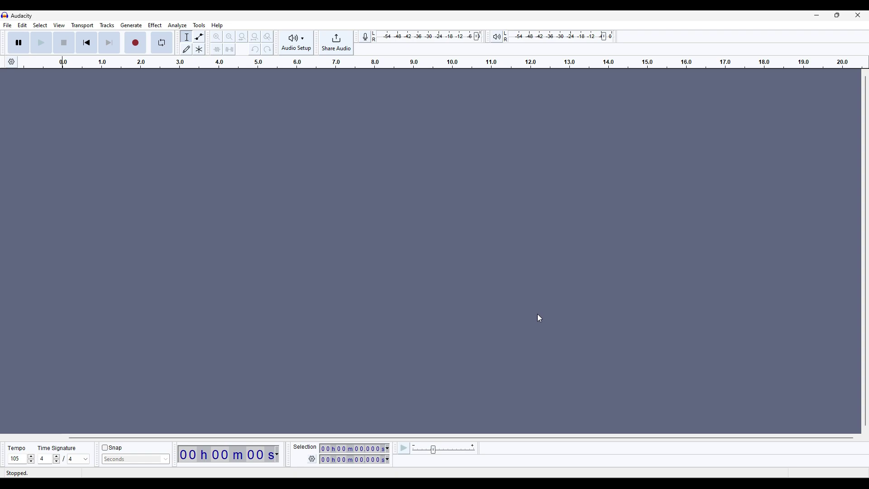
- Change the interface theme in Preferences from Light to Dark
{"action": "left_click", "coordinate": [22, 26]}
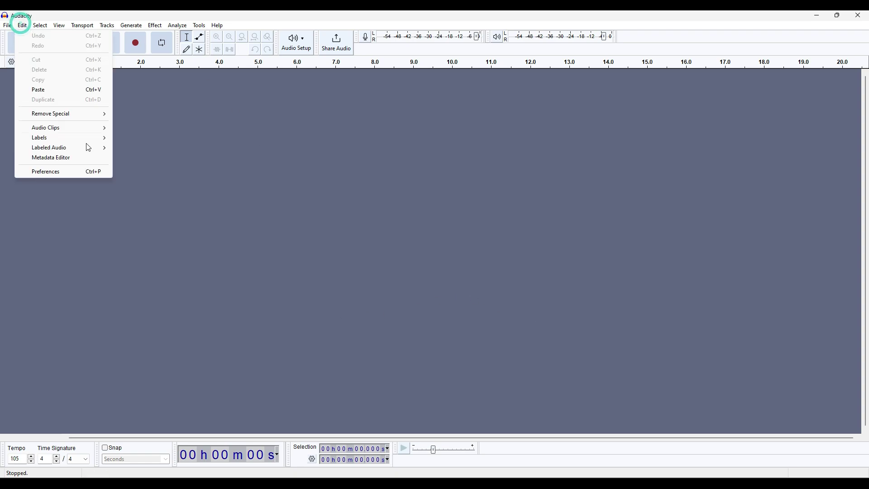
{"action": "left_click", "coordinate": [54, 172]}
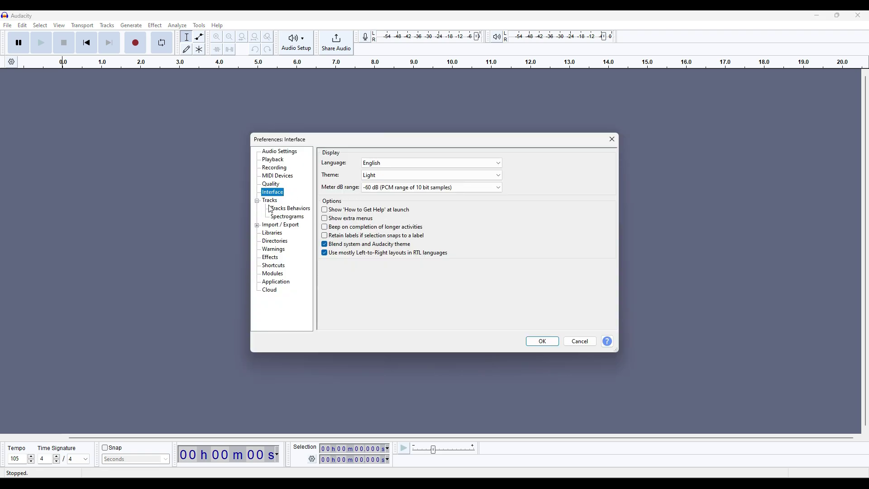
{"action": "left_click", "coordinate": [390, 176]}
{"action": "left_click", "coordinate": [373, 197]}
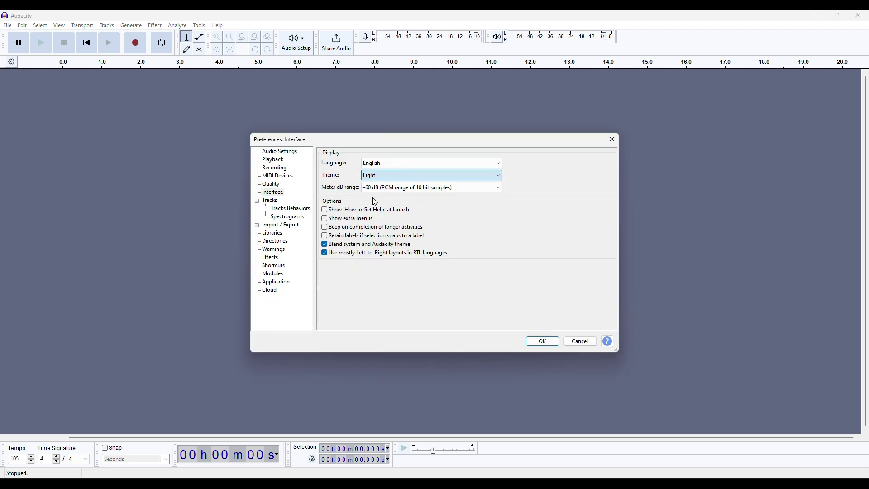
{"action": "left_click", "coordinate": [543, 342]}
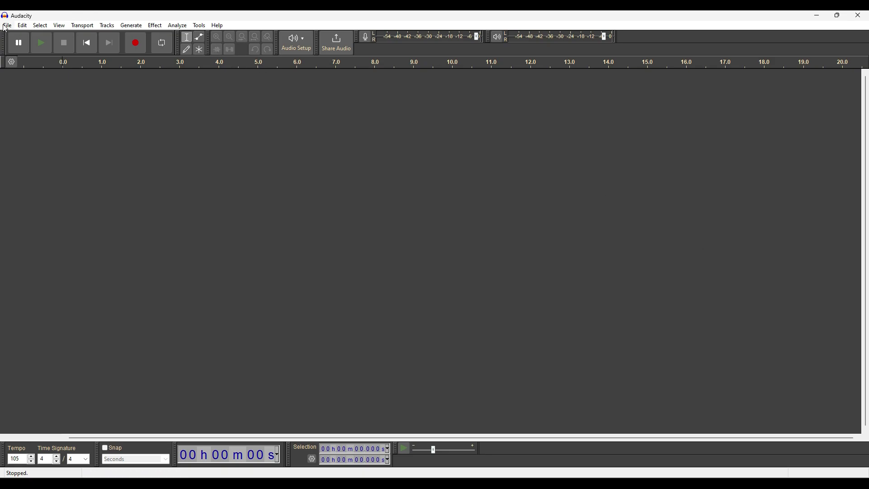
- Record a roughly 13-second mono voice clip into a new track, then stop
{"action": "left_click", "coordinate": [135, 43]}
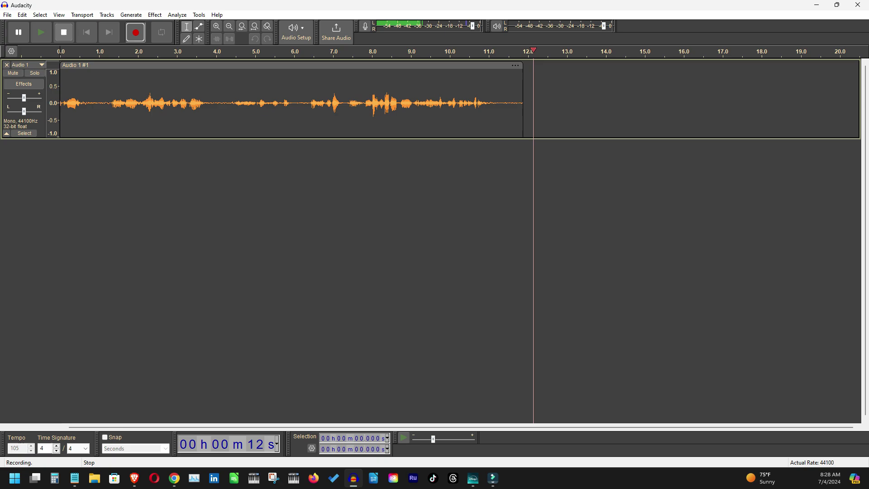
{"action": "left_click", "coordinate": [64, 32]}
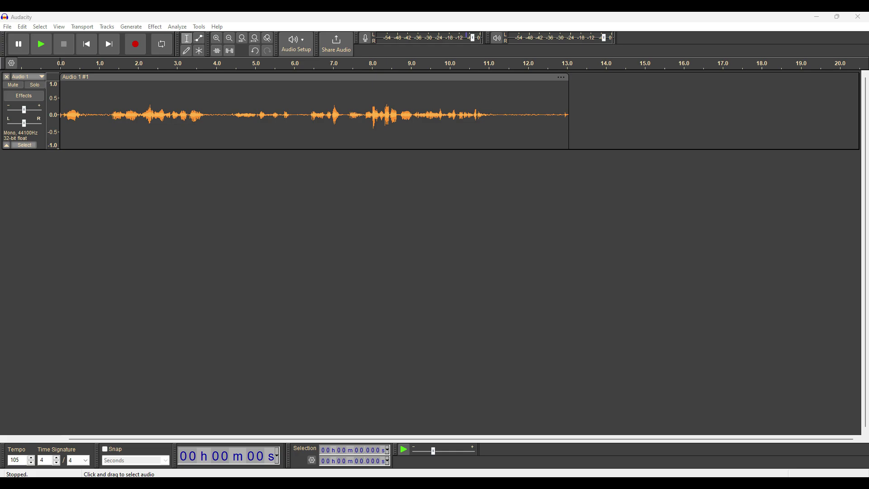
- Delete the clip's tail from 11.134 s to the end
{"action": "left_click", "coordinate": [494, 113]}
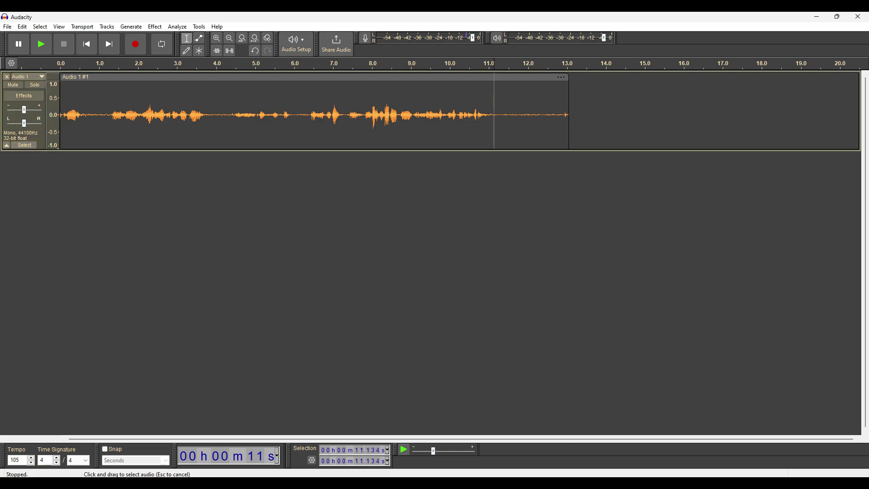
{"action": "left_click_drag", "start_coordinate": [494, 113], "coordinate": [594, 113]}
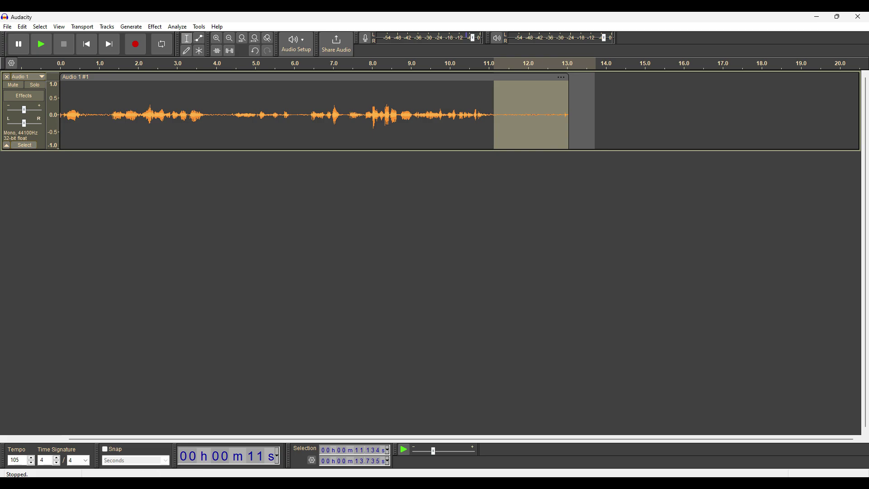
{"action": "key", "text": "Delete"}
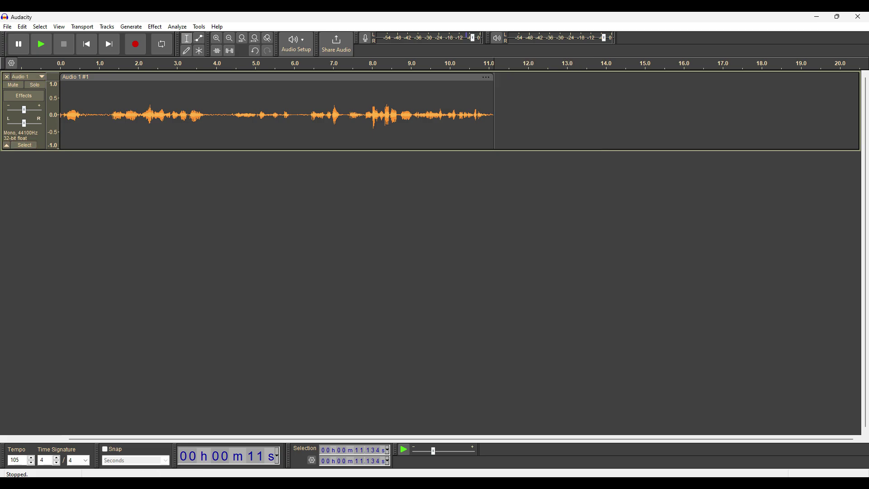
{"action": "left_click", "coordinate": [22, 27]}
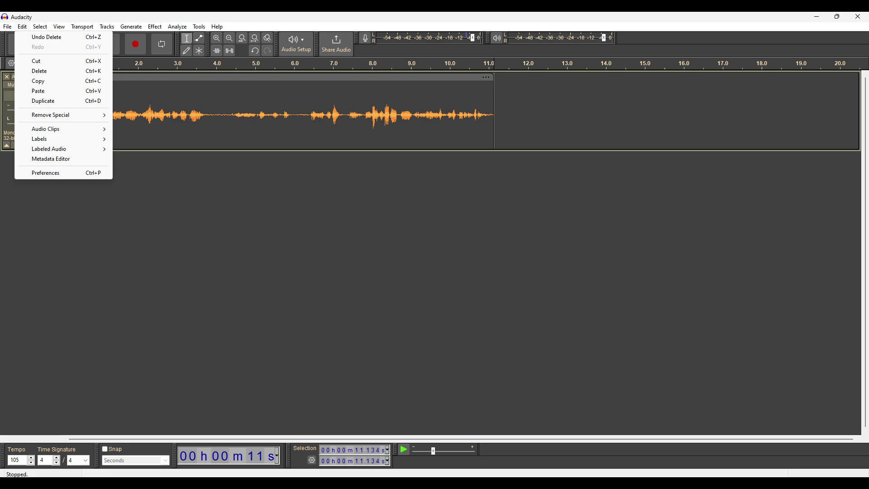
{"action": "key", "text": "Escape"}
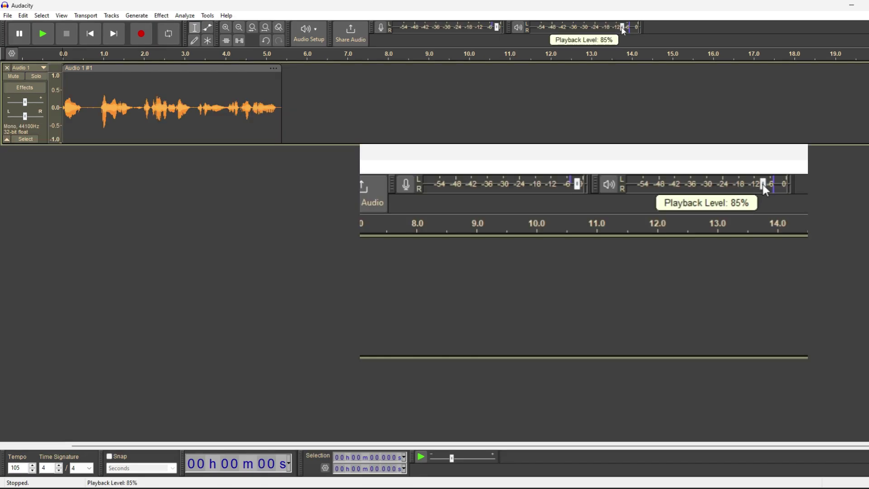
- Play the recording and set the playback volume to 62%
{"action": "left_click_drag", "start_coordinate": [623, 27], "coordinate": [625, 27]}
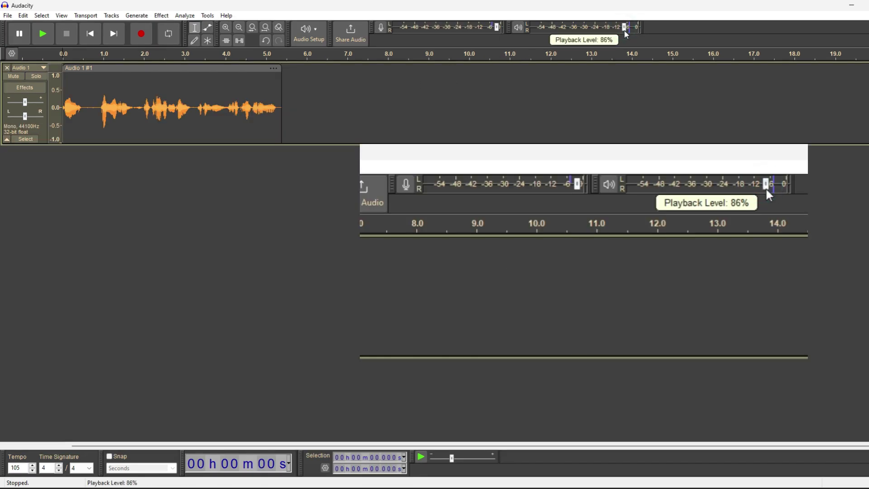
{"action": "left_click", "coordinate": [43, 33]}
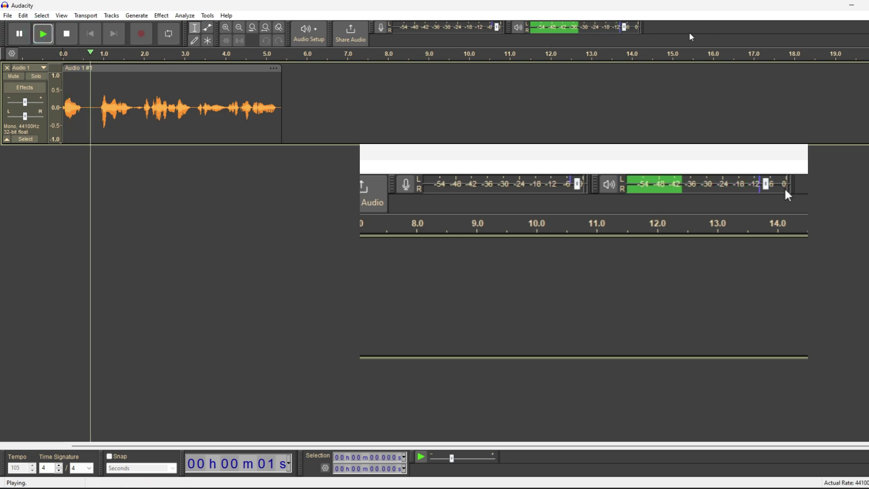
{"action": "mouse_move", "coordinate": [626, 29]}
{"action": "left_mouse_down"}
{"action": "mouse_move", "coordinate": [600, 40]}
{"action": "mouse_move", "coordinate": [632, 29]}
{"action": "mouse_move", "coordinate": [622, 32]}
{"action": "left_mouse_up"}
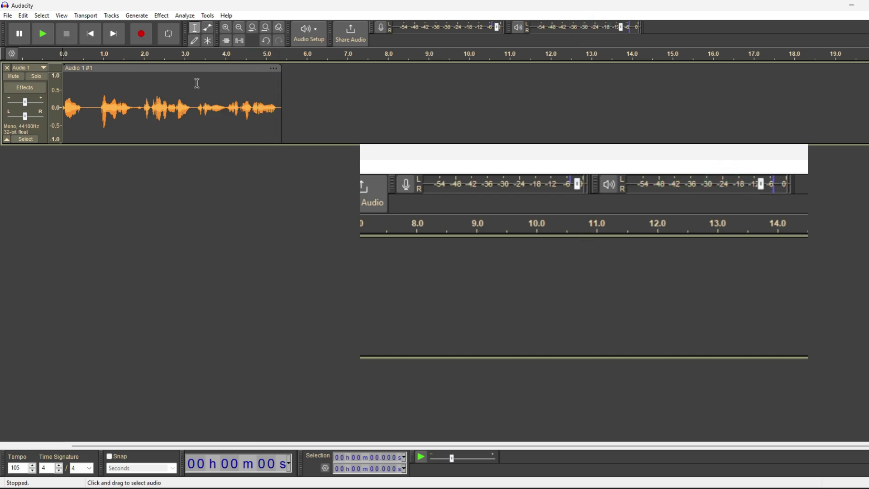
- Jump between the track's end and start, then replay the voice-over from the start and stop
{"action": "left_click", "coordinate": [96, 37]}
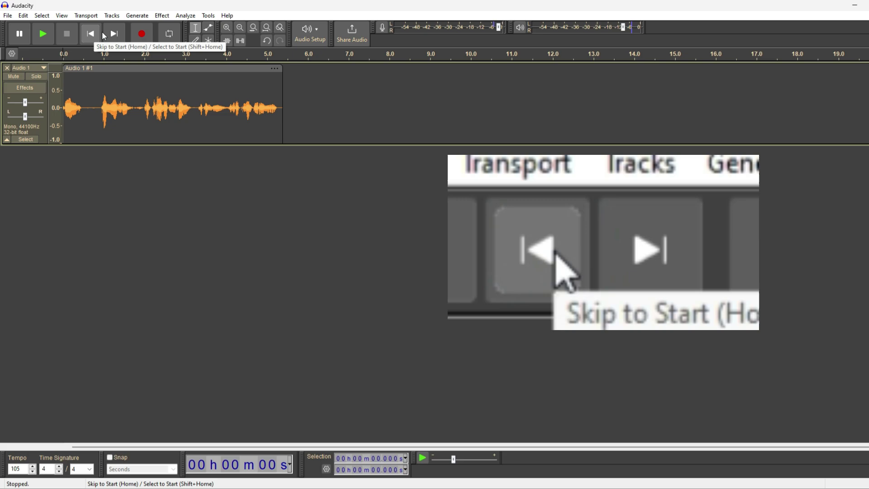
{"action": "left_click", "coordinate": [115, 34]}
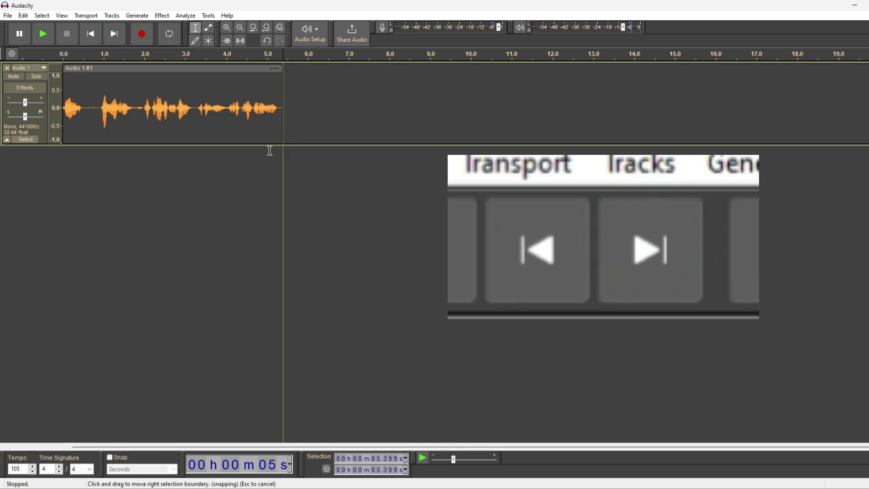
{"action": "left_click", "coordinate": [91, 33]}
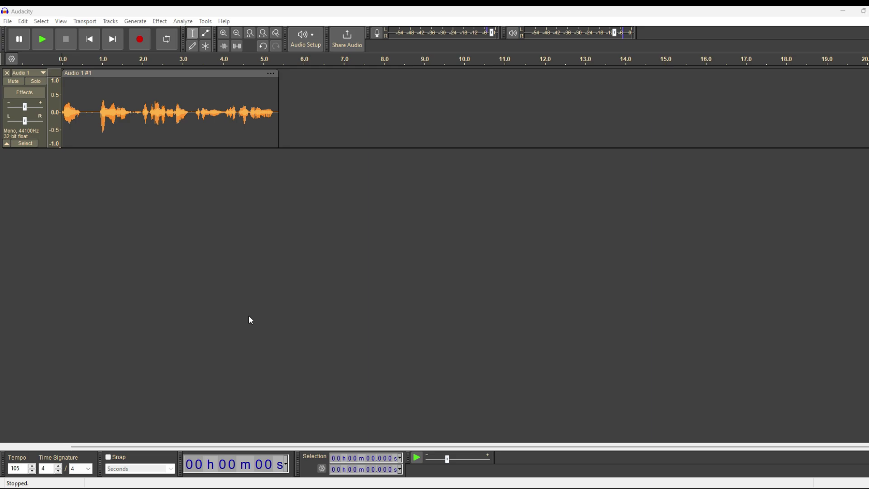
{"action": "left_click", "coordinate": [45, 39]}
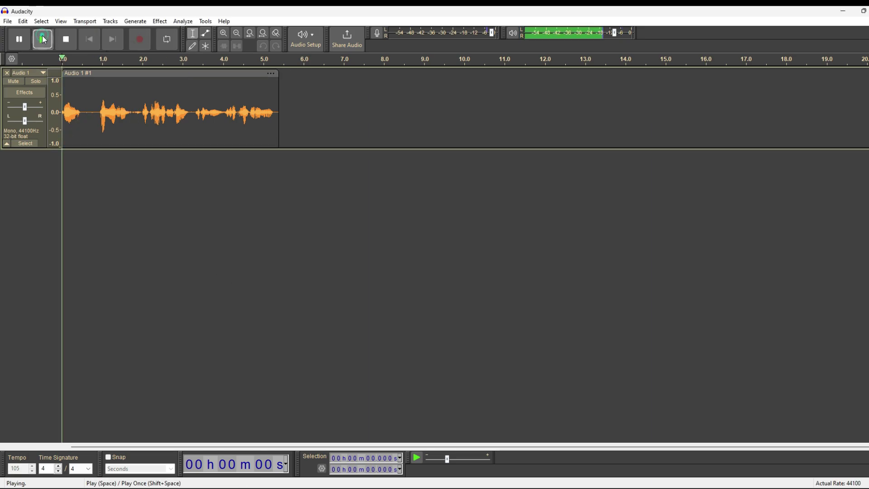
{"action": "left_click", "coordinate": [68, 44]}
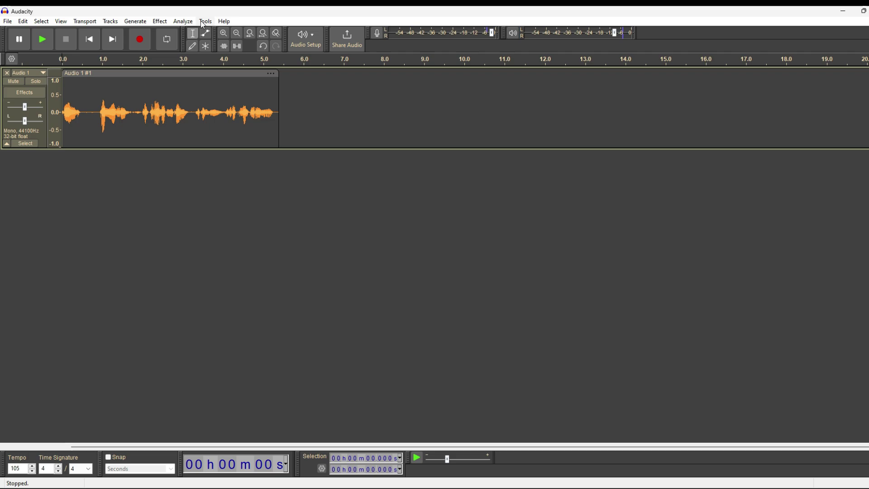
- Silence the short unwanted spans around 1.8 s and 2.15 s
{"action": "left_click", "coordinate": [225, 35]}
{"action": "left_click", "coordinate": [224, 33]}
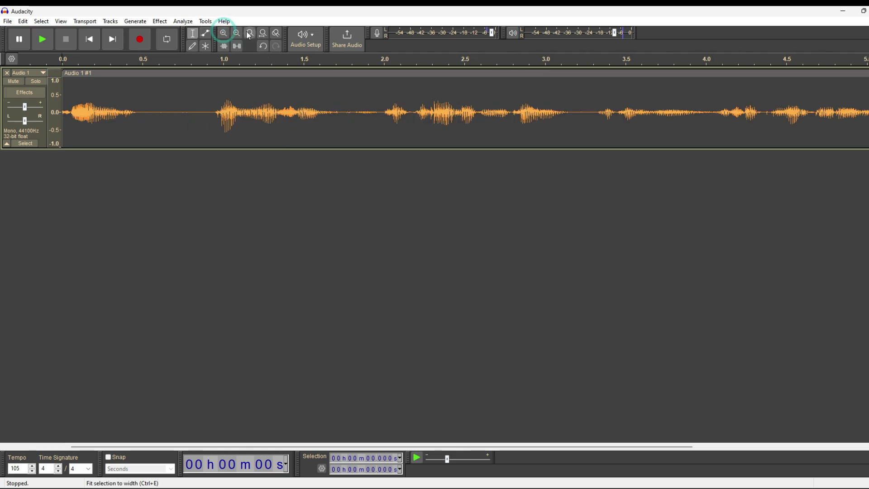
{"action": "left_click", "coordinate": [236, 34]}
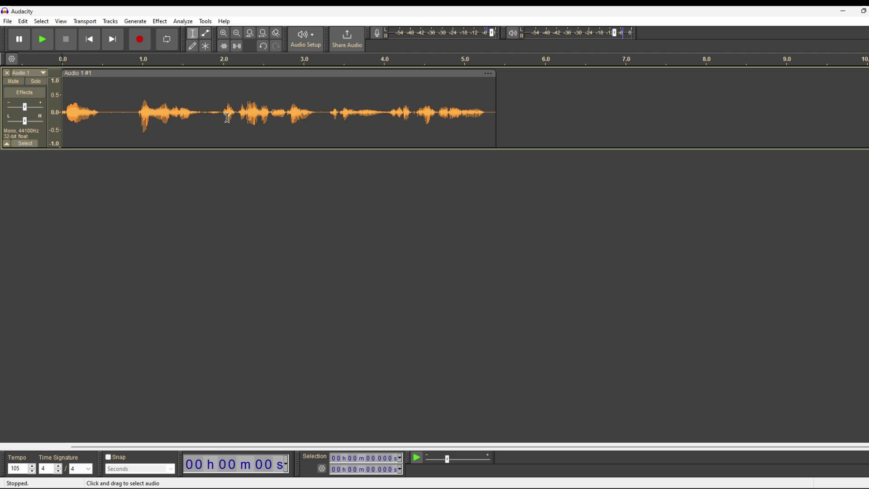
{"action": "left_click", "coordinate": [224, 34]}
{"action": "left_click", "coordinate": [237, 34]}
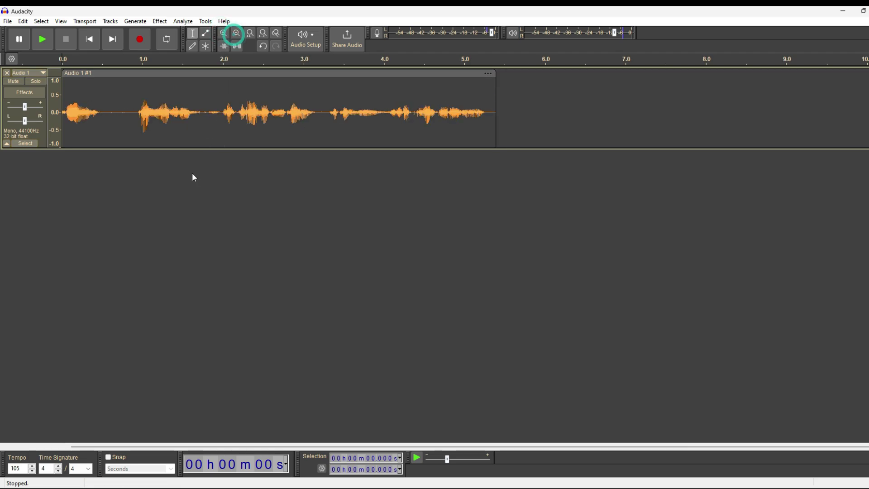
{"action": "left_click_drag", "start_coordinate": [221, 114], "coordinate": [201, 120]}
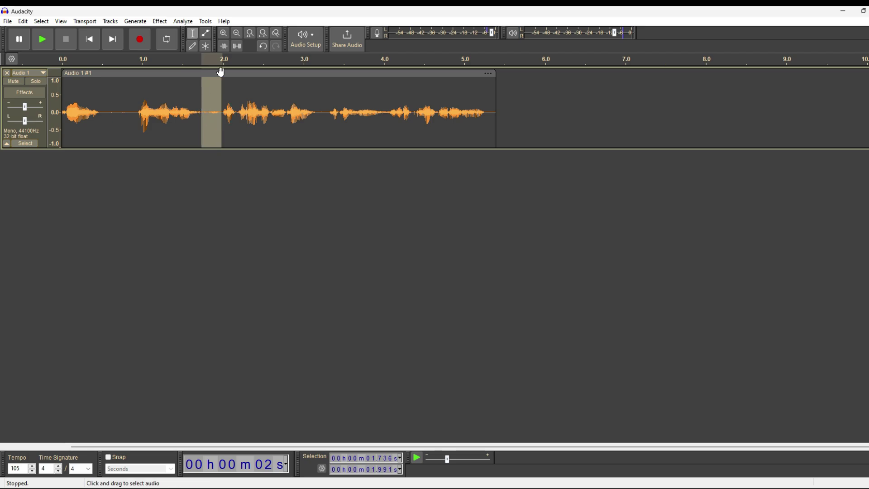
{"action": "left_click", "coordinate": [237, 47]}
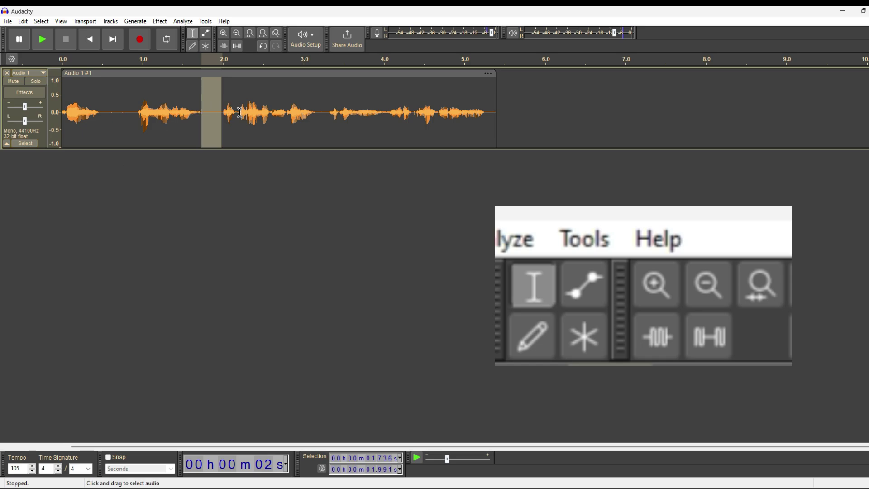
{"action": "left_click_drag", "start_coordinate": [236, 112], "coordinate": [241, 112]}
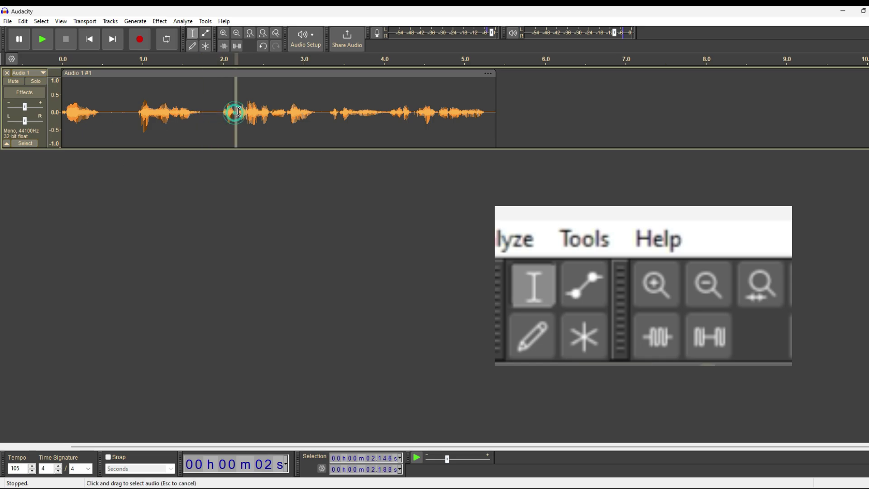
{"action": "left_click", "coordinate": [236, 46]}
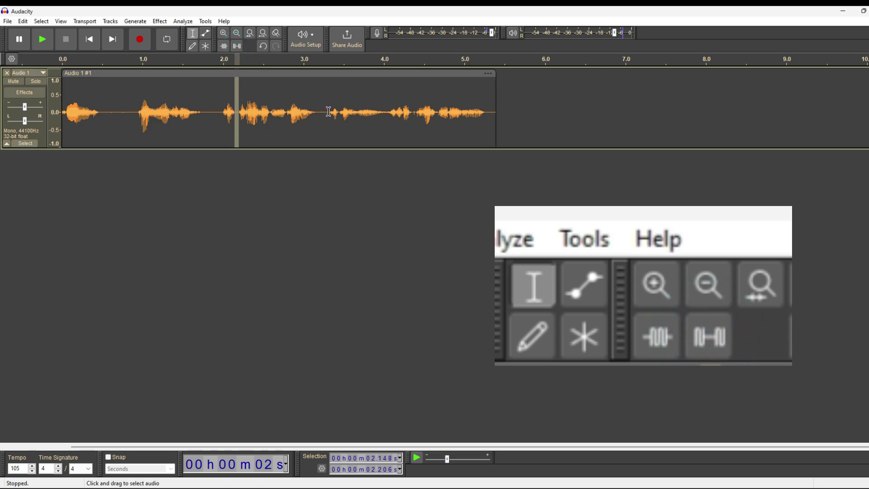
- Silence the gap around 3.2 s and the noise at the clip's end
{"action": "left_click_drag", "start_coordinate": [329, 111], "coordinate": [320, 112]}
{"action": "left_click", "coordinate": [237, 46]}
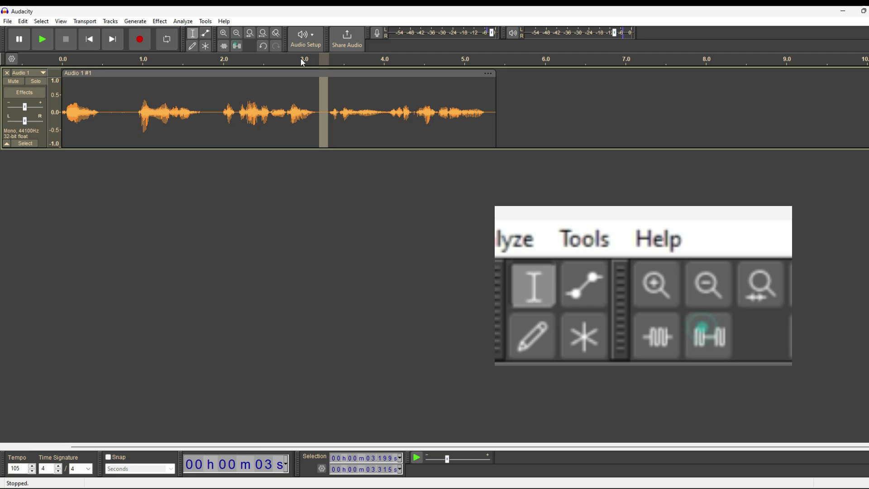
{"action": "left_click_drag", "start_coordinate": [489, 109], "coordinate": [494, 108]}
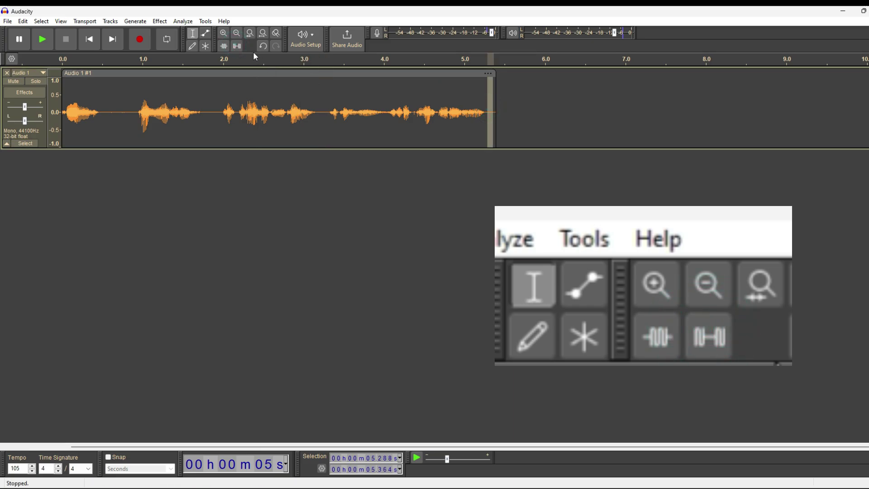
{"action": "left_click", "coordinate": [237, 46]}
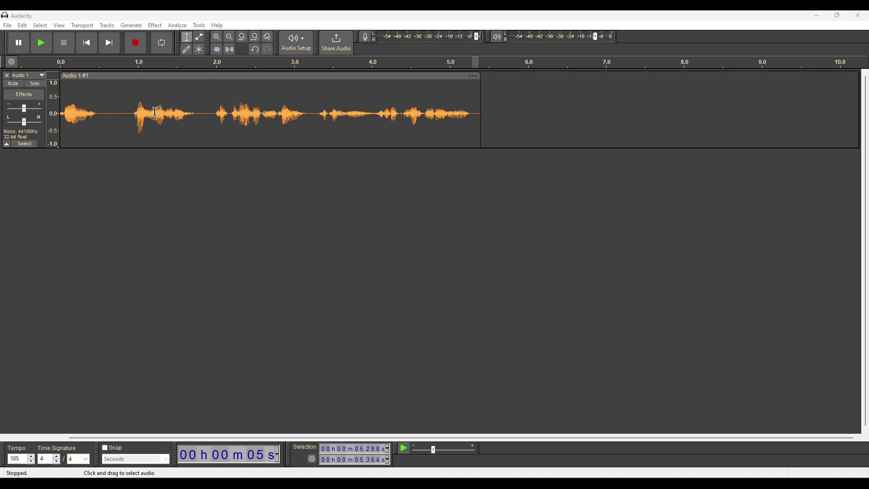
- Switch the track's vertical scale from Linear (amp) to Linear (dB)
{"action": "right_click", "coordinate": [52, 92]}
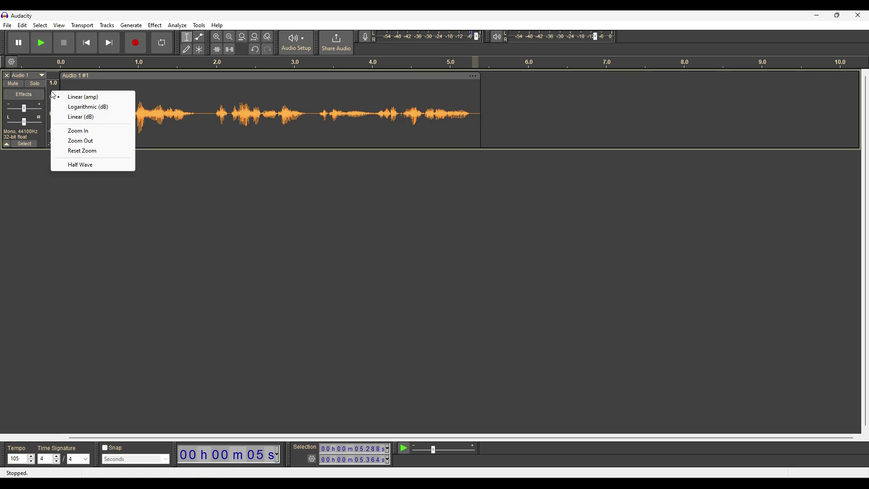
{"action": "left_click", "coordinate": [70, 119]}
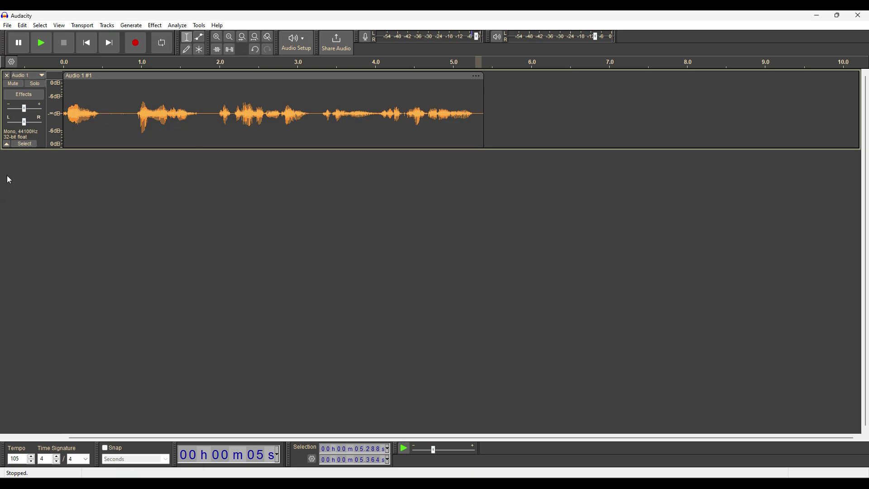
- Select the whole voice-over track and bring up Effect's Volume and Compression submenu
{"action": "left_click", "coordinate": [24, 144]}
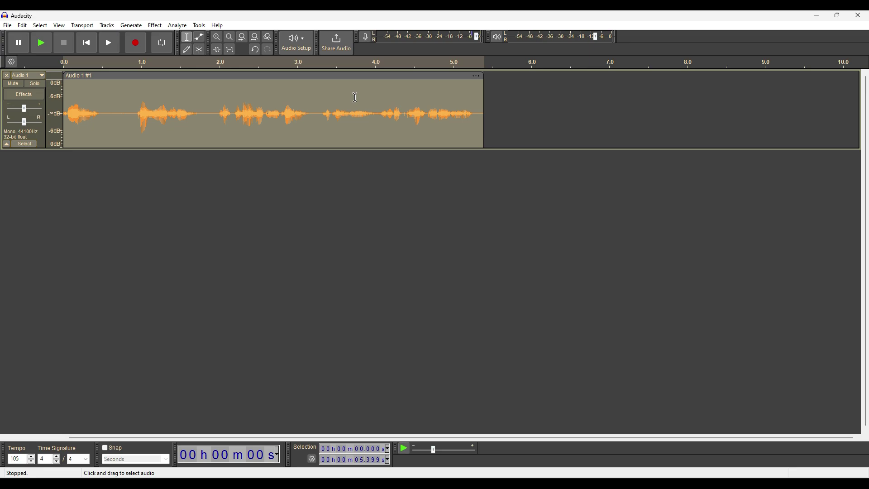
{"action": "left_click", "coordinate": [158, 27]}
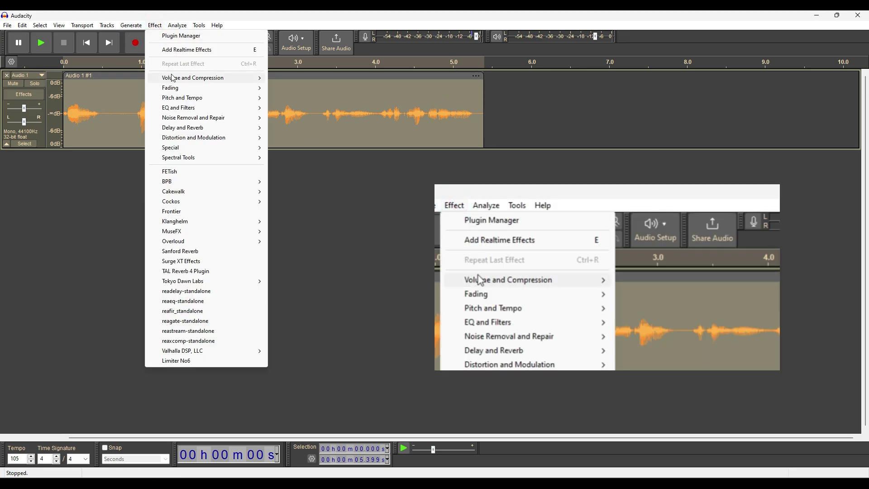
{"action": "mouse_move", "coordinate": [173, 81]}
- Compress the voice-over at a 2.1:1 ratio, -6 dB threshold, with make-up gain
{"action": "left_click", "coordinate": [297, 99]}
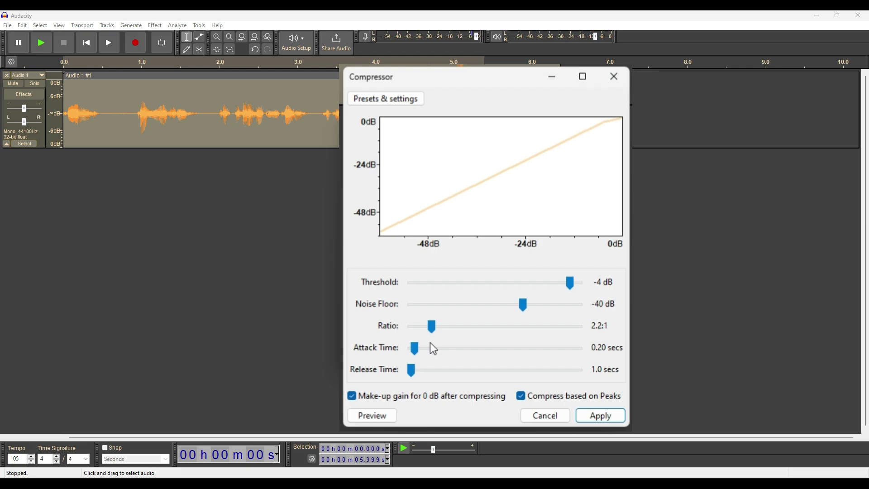
{"action": "left_click", "coordinate": [431, 326]}
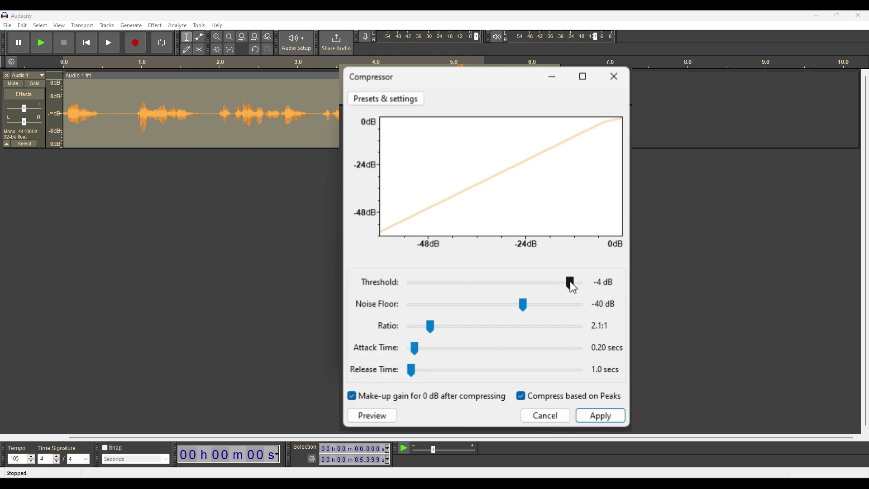
{"action": "left_click_drag", "start_coordinate": [570, 282], "coordinate": [565, 283]}
{"action": "key", "text": "Return"}
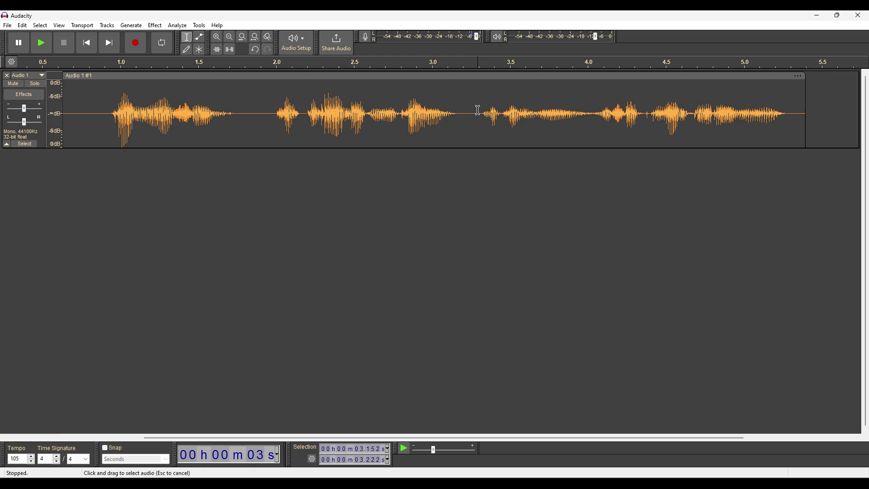
- Normalize the audio from 3.3 s to the clip end to a -1.0 dB peak, then deselect
{"action": "left_click_drag", "start_coordinate": [478, 113], "coordinate": [807, 129]}
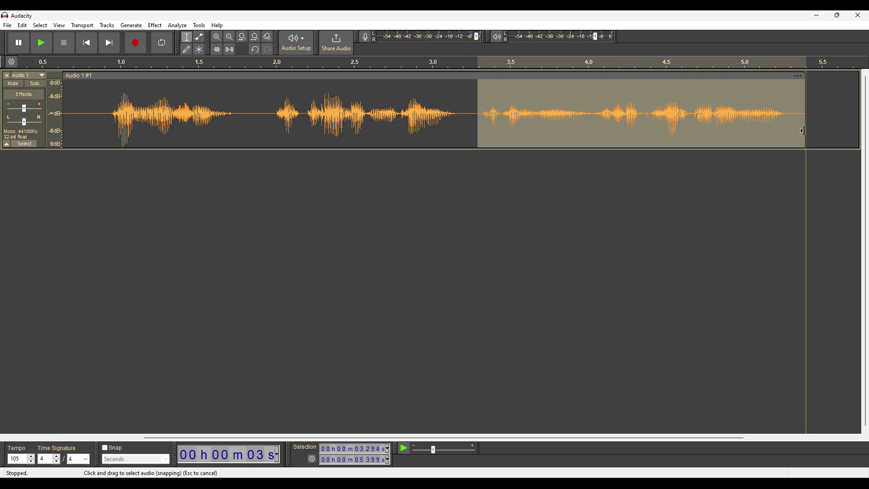
{"action": "left_click", "coordinate": [154, 25]}
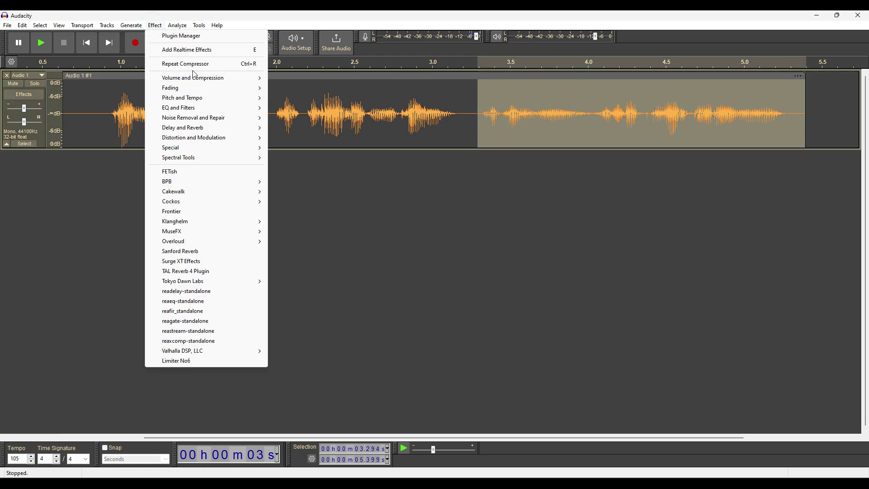
{"action": "left_click", "coordinate": [298, 135]}
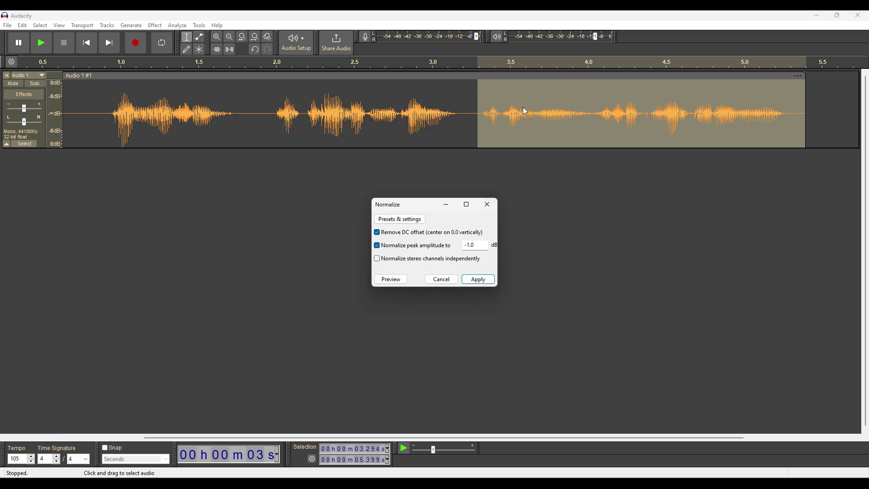
{"action": "left_click", "coordinate": [478, 279]}
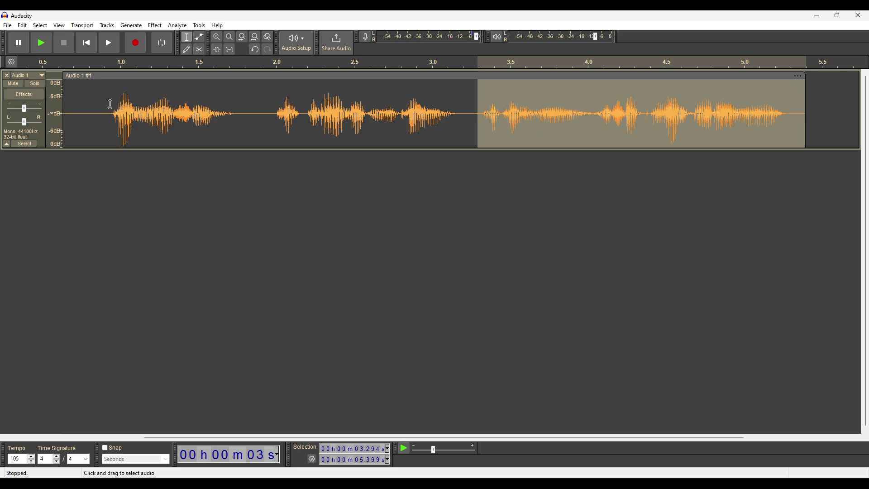
{"action": "left_click", "coordinate": [160, 236]}
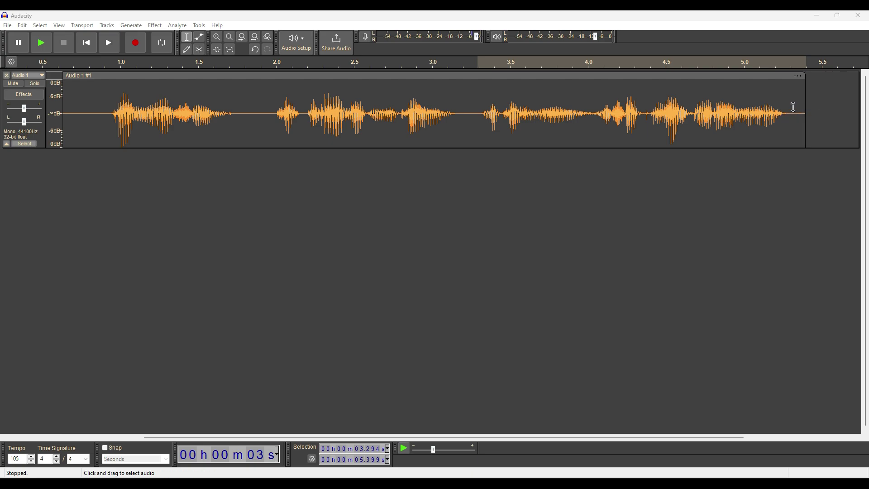
- Apply Fade Out to the clip's last stretch, about 5.20–5.34 s, then clear the selection
{"action": "left_click_drag", "start_coordinate": [805, 112], "coordinate": [792, 111]}
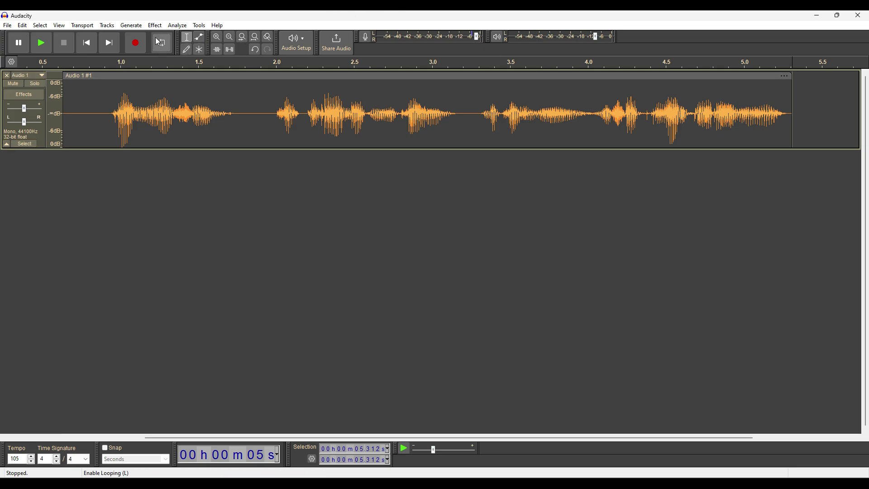
{"action": "left_click_drag", "start_coordinate": [775, 111], "coordinate": [799, 111]}
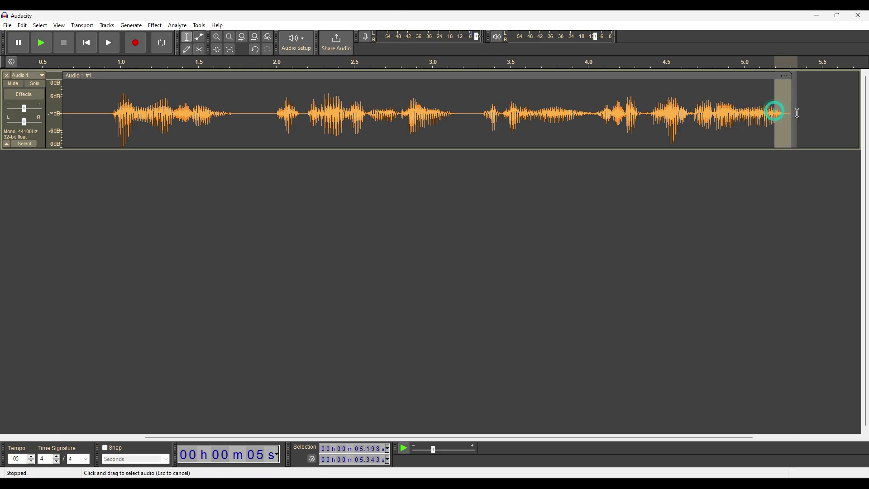
{"action": "left_click", "coordinate": [150, 26]}
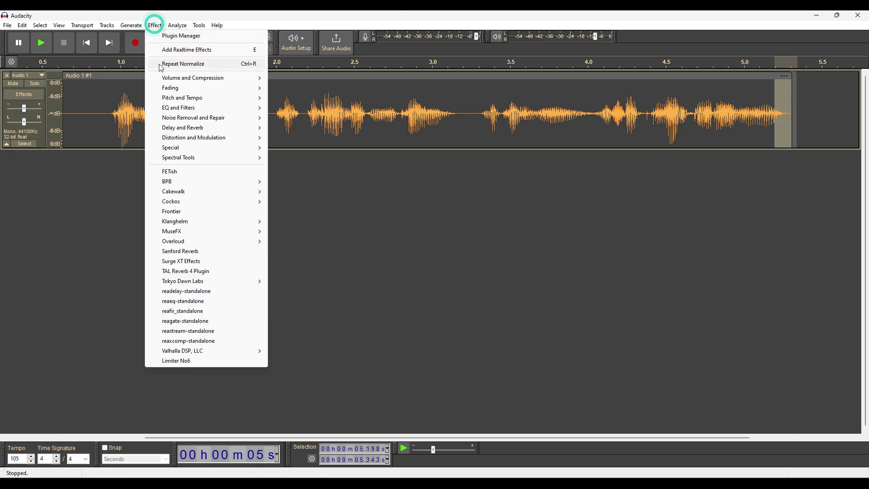
{"action": "mouse_move", "coordinate": [181, 88]}
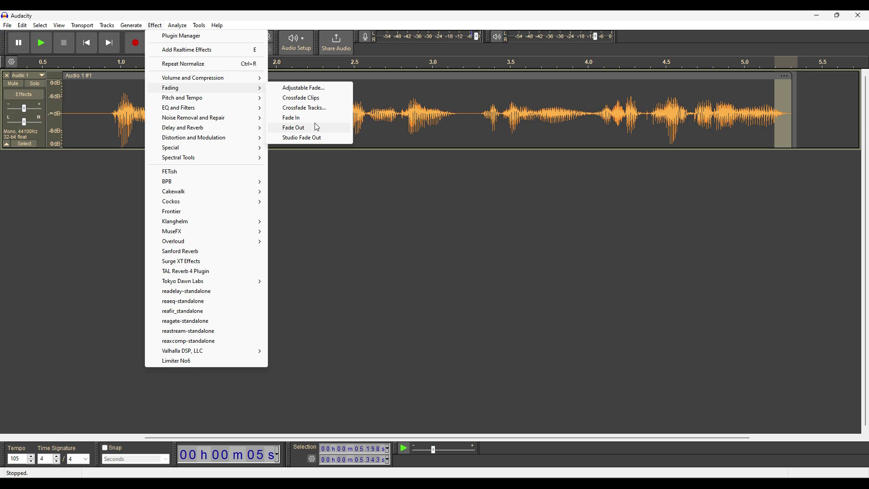
{"action": "left_click", "coordinate": [292, 127]}
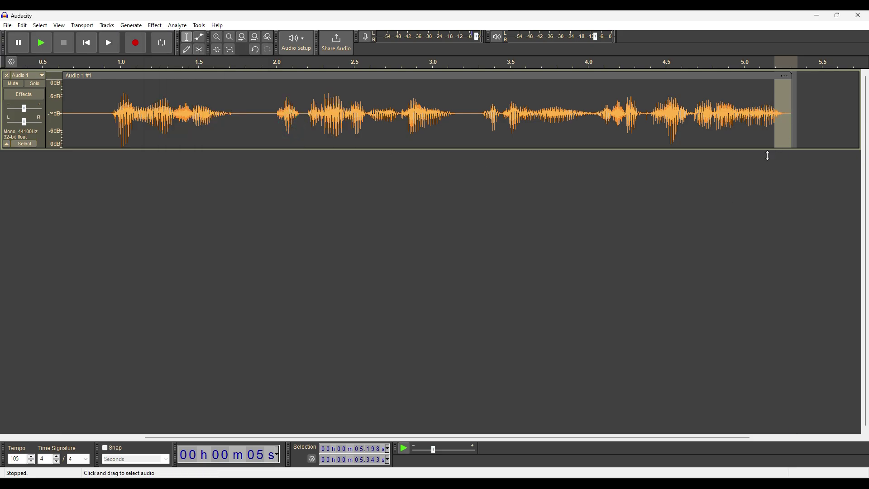
{"action": "left_click", "coordinate": [844, 114]}
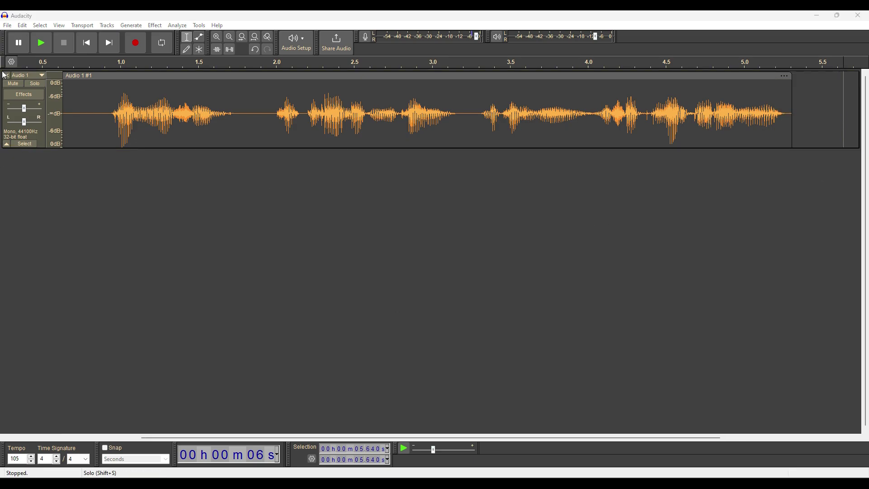
- Start an audio export and browse to the VO > Audio Only folder
{"action": "left_click", "coordinate": [7, 25]}
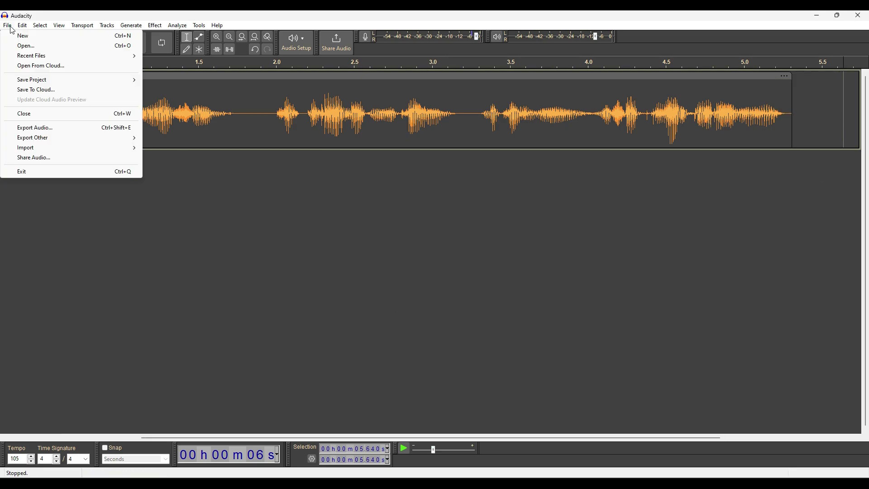
{"action": "left_click", "coordinate": [41, 129]}
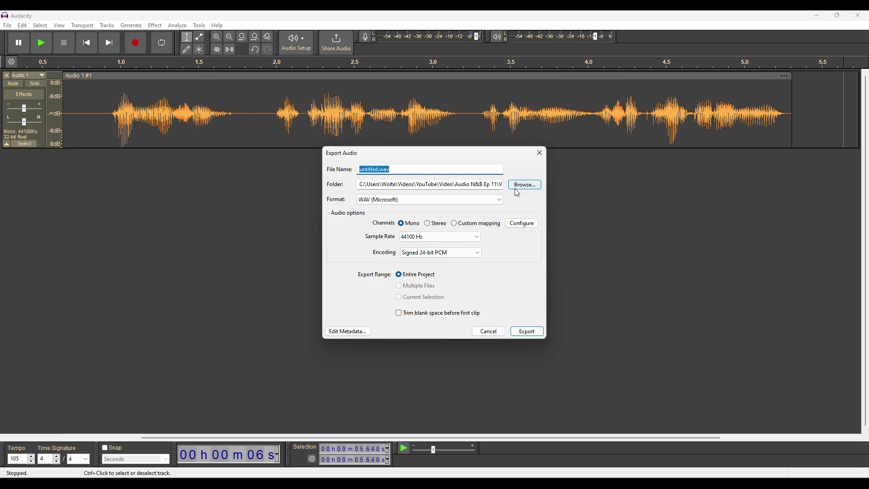
{"action": "left_click", "coordinate": [525, 185]}
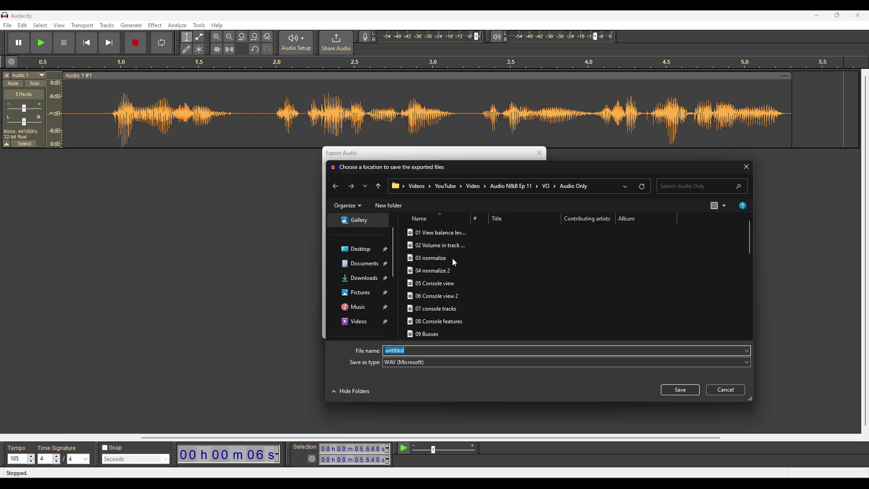
{"action": "left_click", "coordinate": [476, 186]}
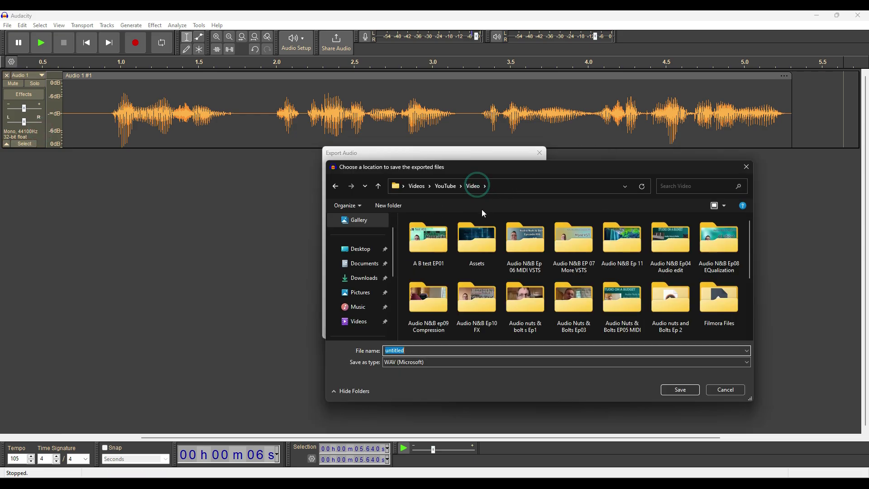
{"action": "scroll", "coordinate": [618, 245], "scroll_direction": "down", "scroll_amount": 5}
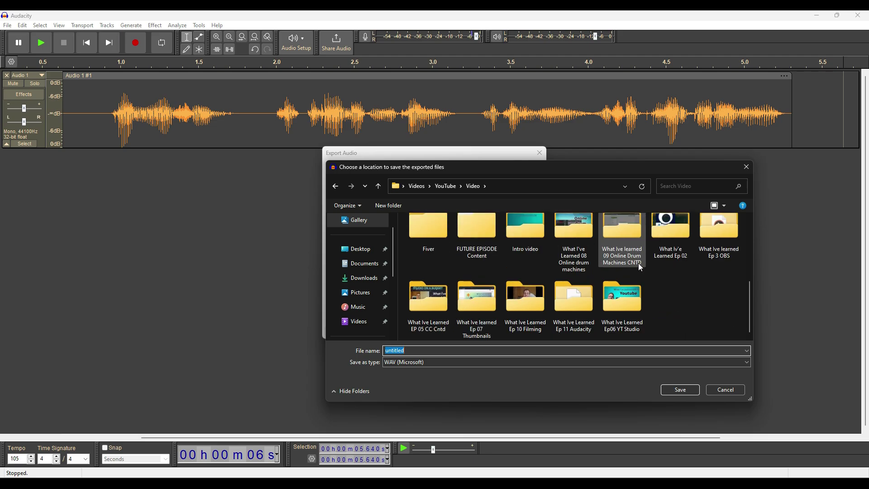
{"action": "double_click", "coordinate": [569, 300]}
{"action": "double_click", "coordinate": [528, 242]}
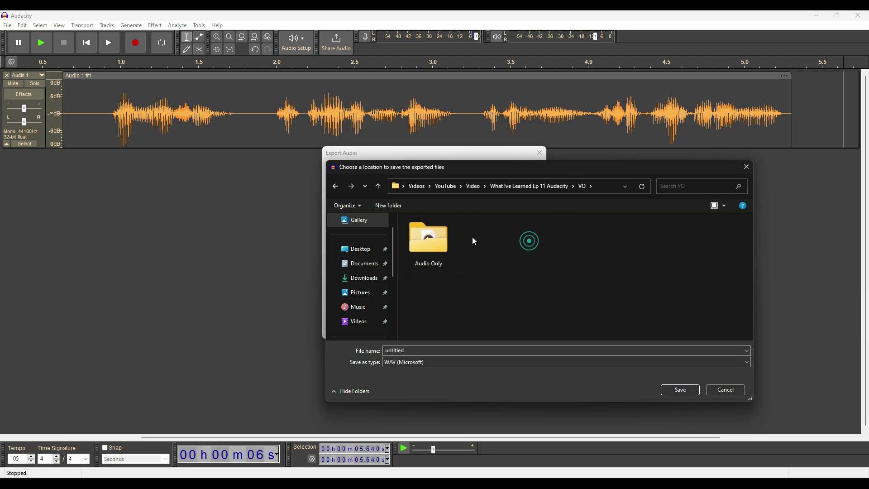
{"action": "double_click", "coordinate": [430, 242]}
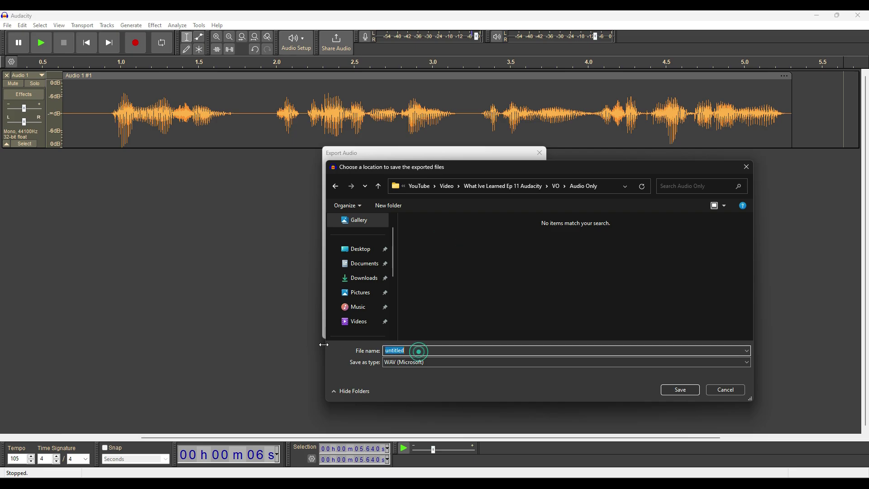
- Name the file 'bounce down test' and export it as a WAV
{"action": "type", "text": "bounce down tes"}
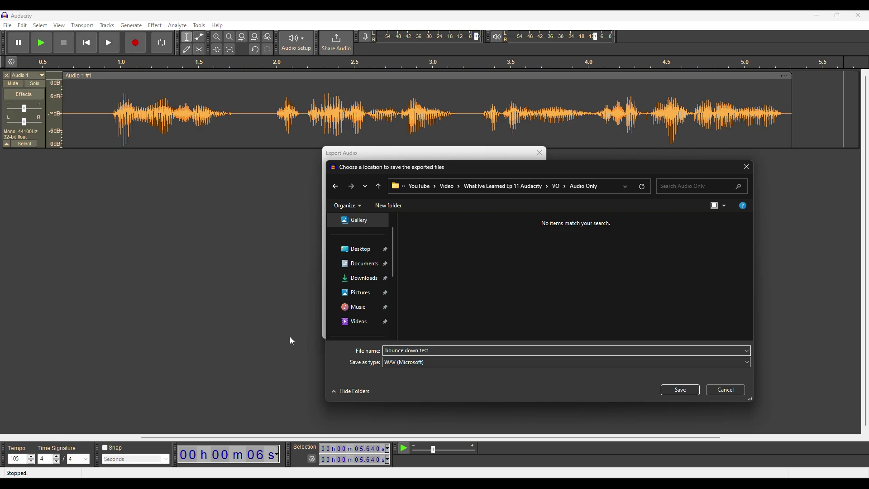
{"action": "type", "text": "t"}
{"action": "left_click", "coordinate": [684, 390]}
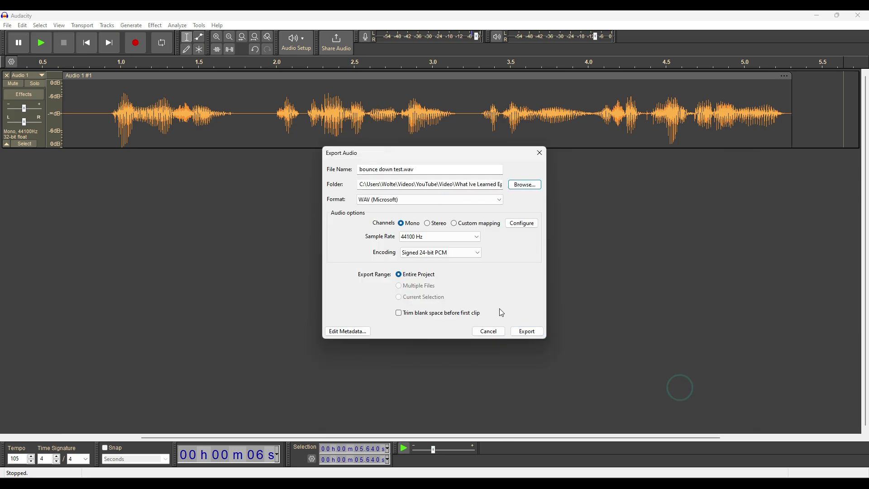
{"action": "left_click", "coordinate": [524, 331]}
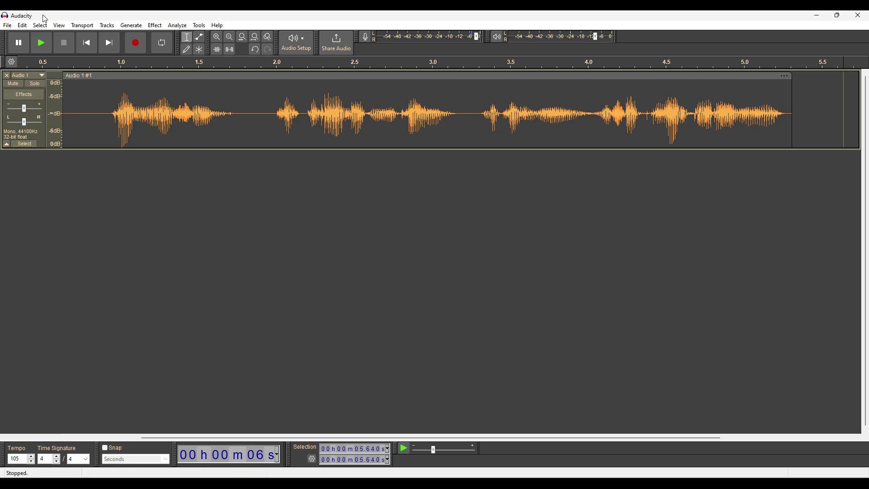
- In Preferences > Audio Settings, set Recording Channels to 2 (Stereo) and save
{"action": "left_click", "coordinate": [7, 25]}
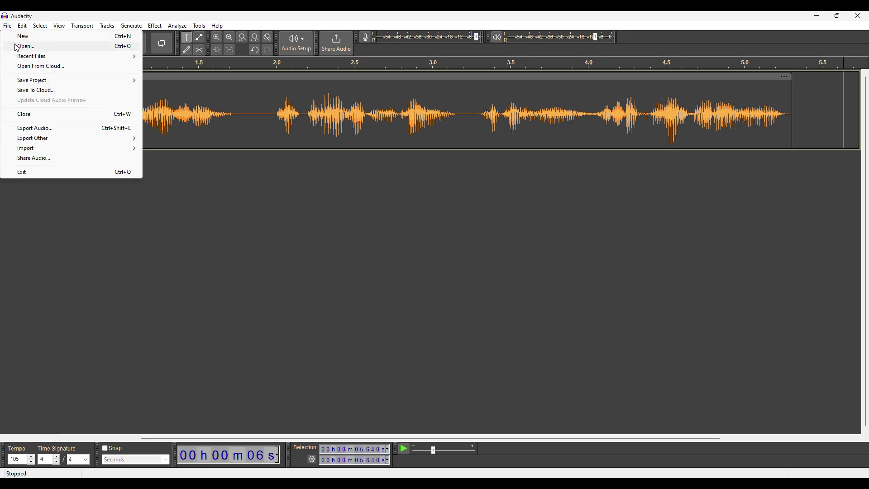
{"action": "mouse_move", "coordinate": [40, 27]}
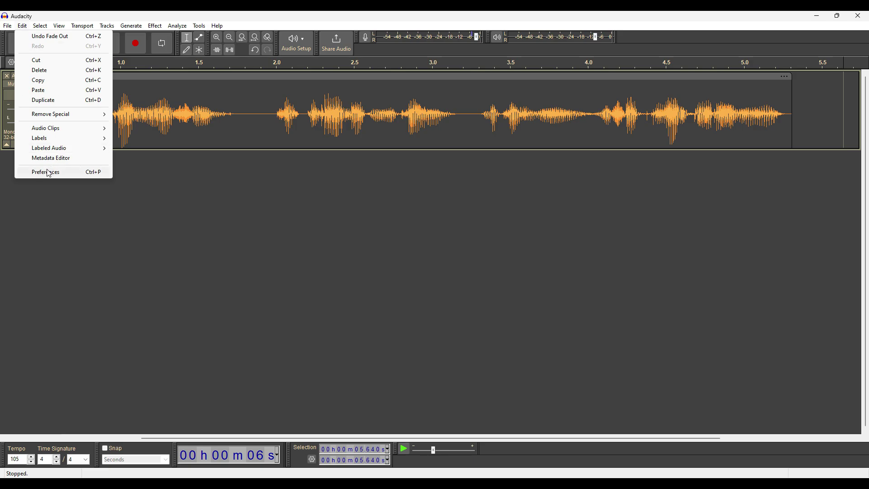
{"action": "left_click", "coordinate": [46, 169]}
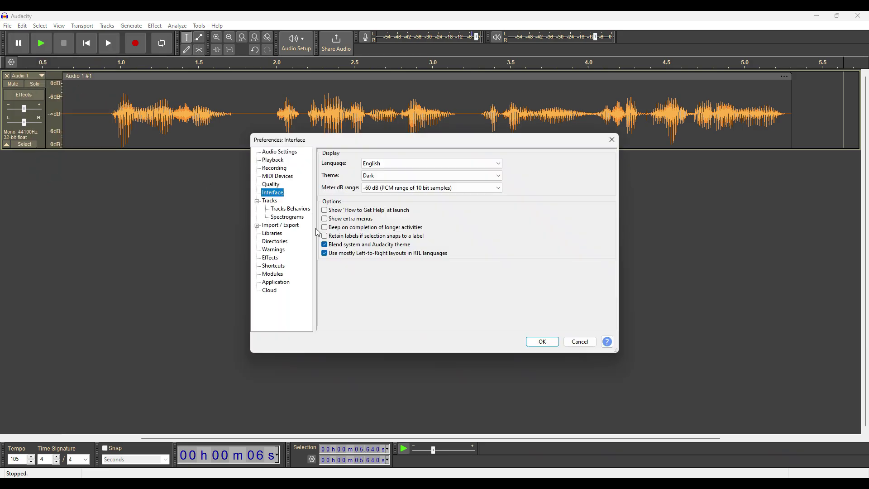
{"action": "left_click", "coordinate": [282, 169]}
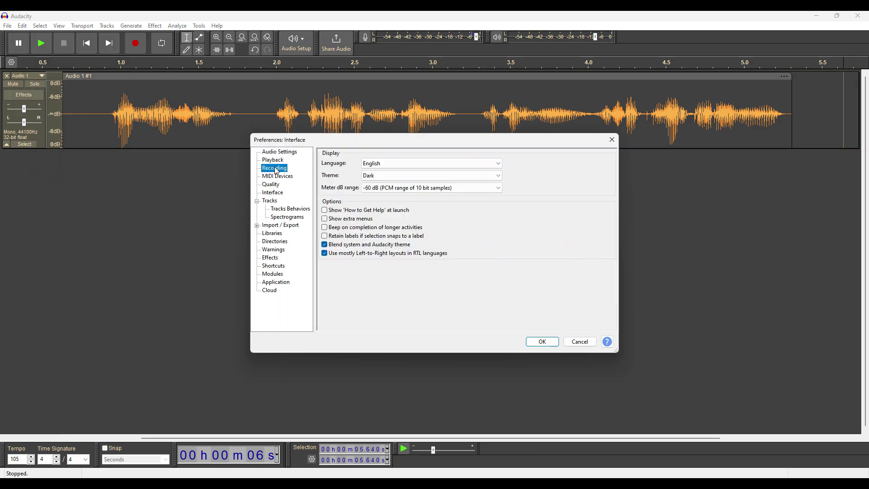
{"action": "left_click", "coordinate": [283, 152]}
{"action": "left_click", "coordinate": [279, 160]}
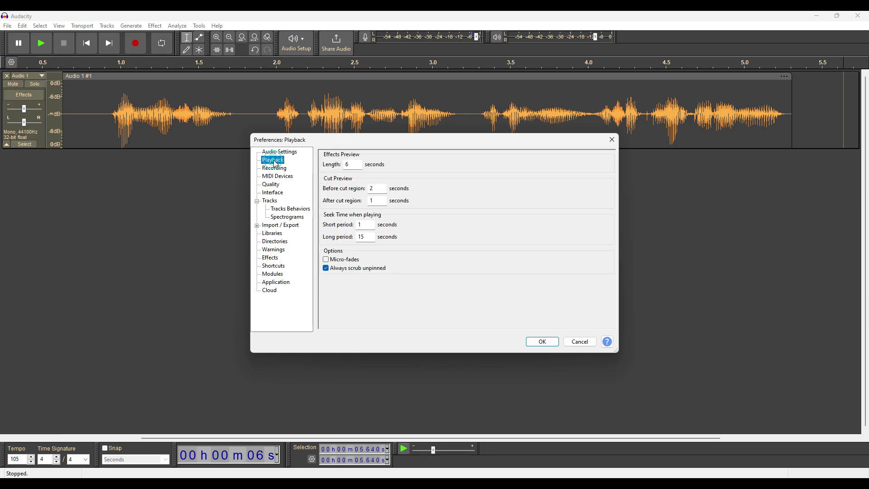
{"action": "left_click", "coordinate": [279, 152]}
{"action": "left_click", "coordinate": [376, 233]}
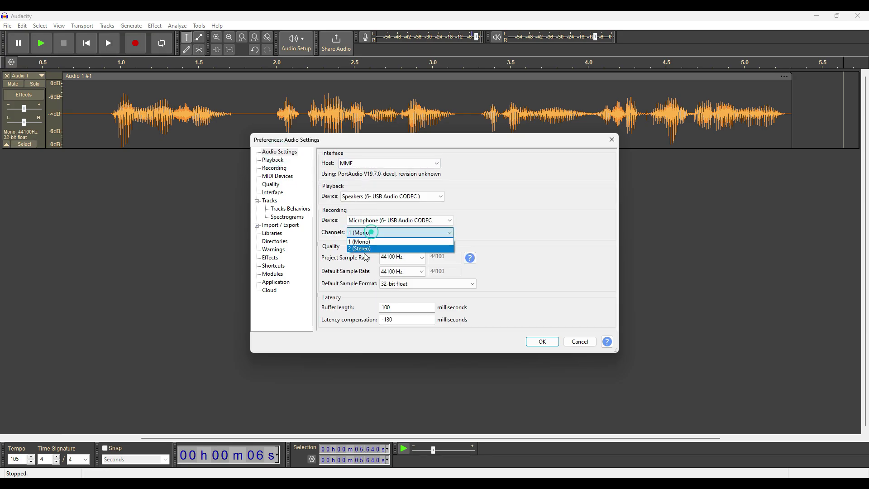
{"action": "left_click", "coordinate": [369, 245]}
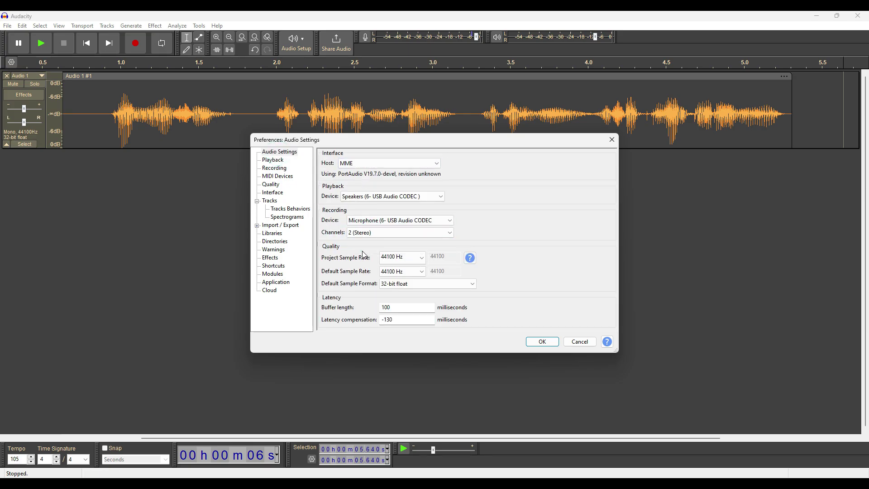
{"action": "left_click", "coordinate": [538, 345]}
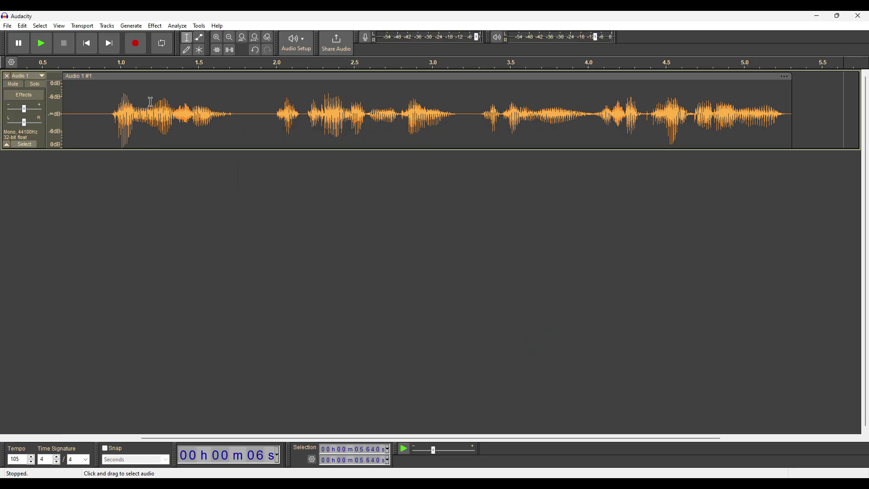
- Remove the old voice-over track and record a new stereo take of about 10.5 seconds
{"action": "left_click", "coordinate": [6, 75]}
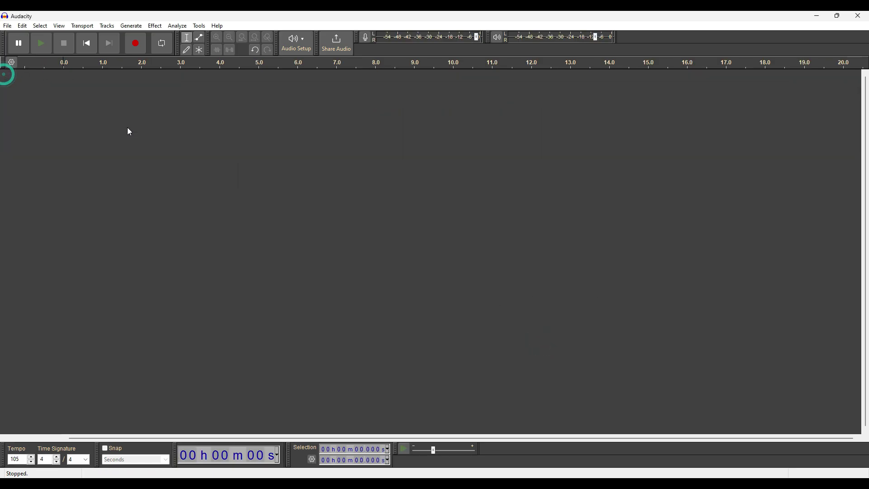
{"action": "left_click", "coordinate": [140, 42]}
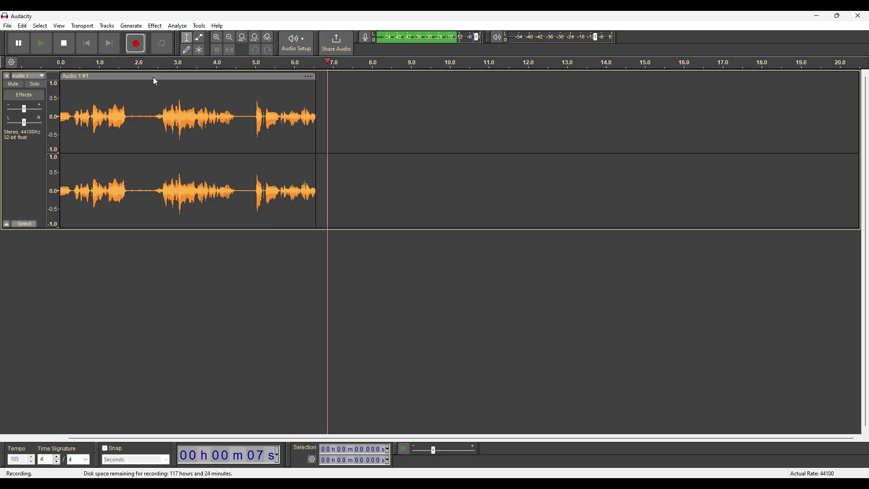
{"action": "left_click", "coordinate": [65, 45]}
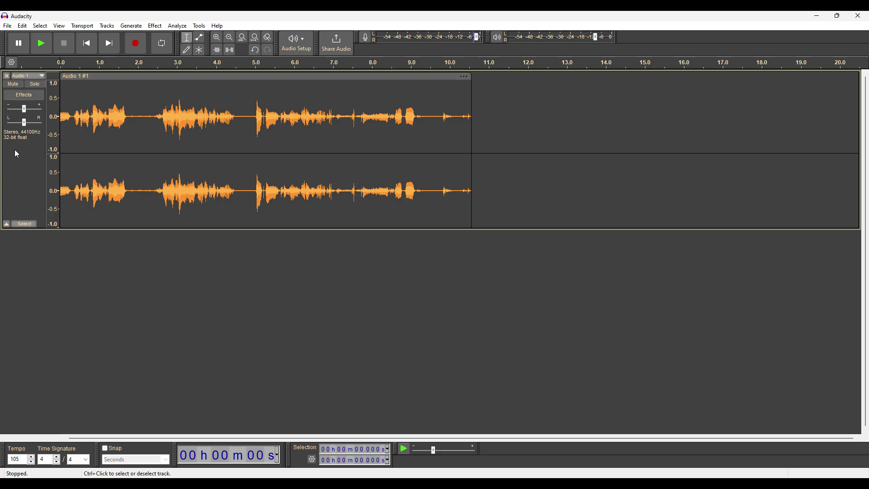
- Split the stereo track to mono and delete the second mono track
{"action": "right_click", "coordinate": [17, 201]}
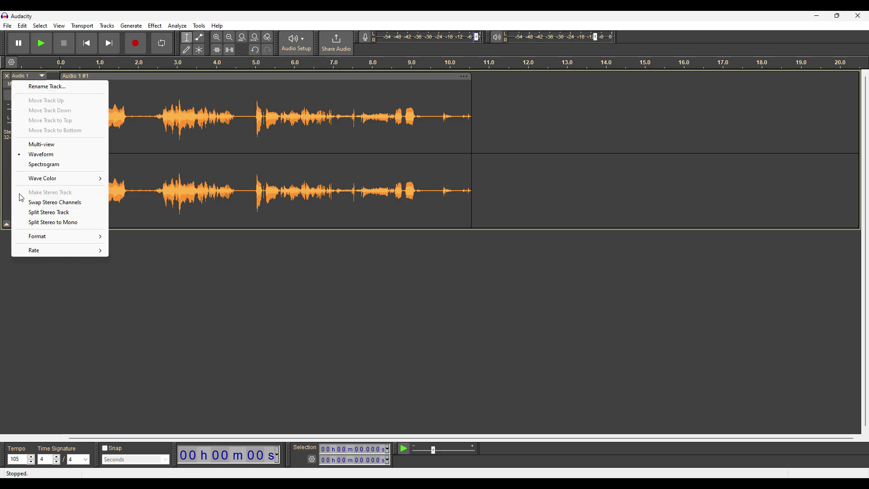
{"action": "left_click", "coordinate": [45, 224]}
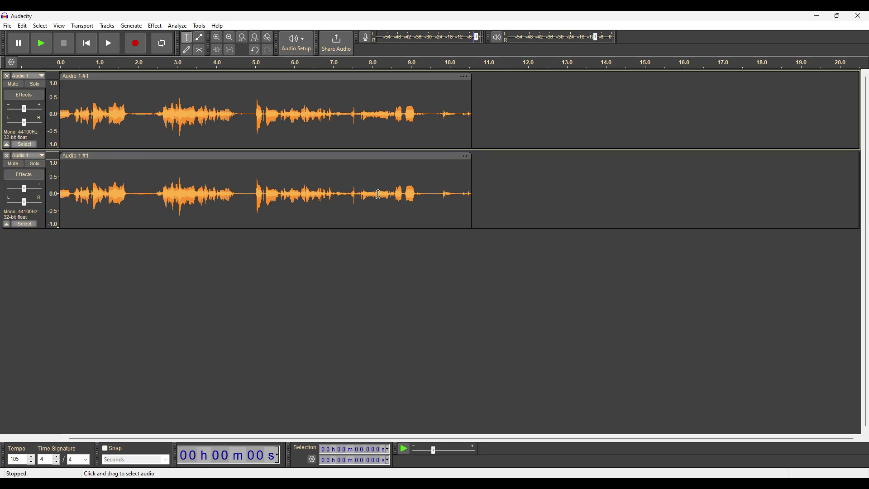
{"action": "left_click", "coordinate": [7, 156]}
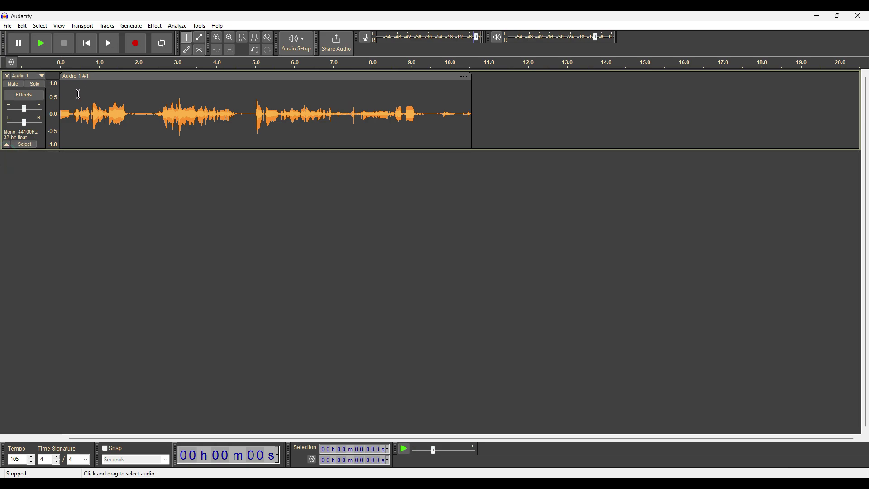